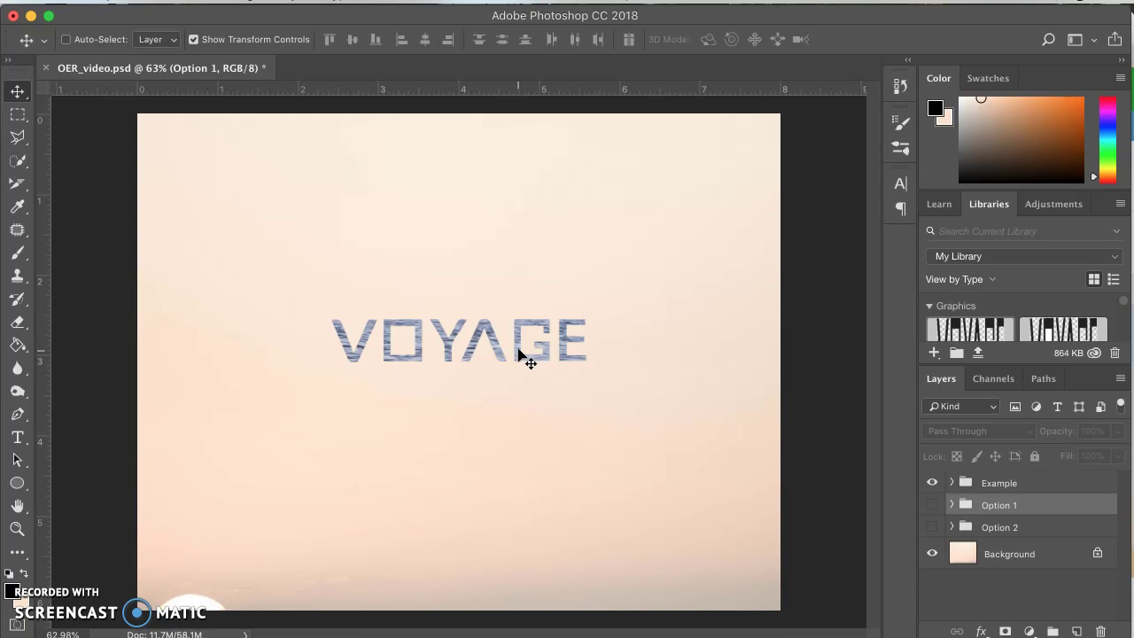
Examine the Example group's layers, toggling the Wave layer's visibility to see how it fills the VOYAGE text
left_click(951, 483)
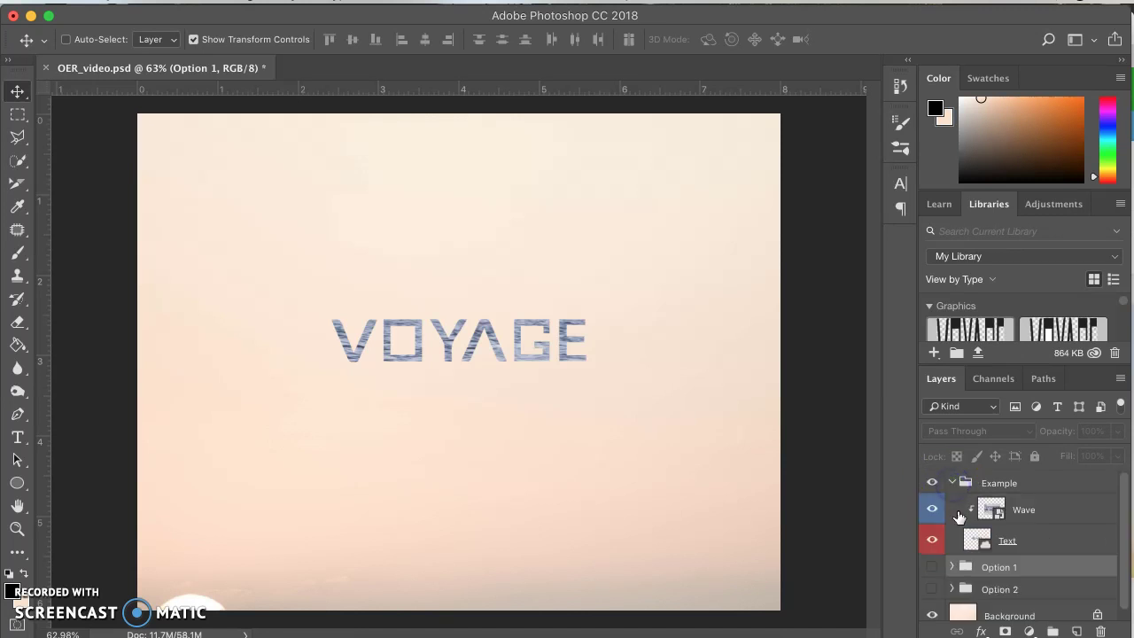
scroll(959, 516, "down", 1)
left_click(975, 530)
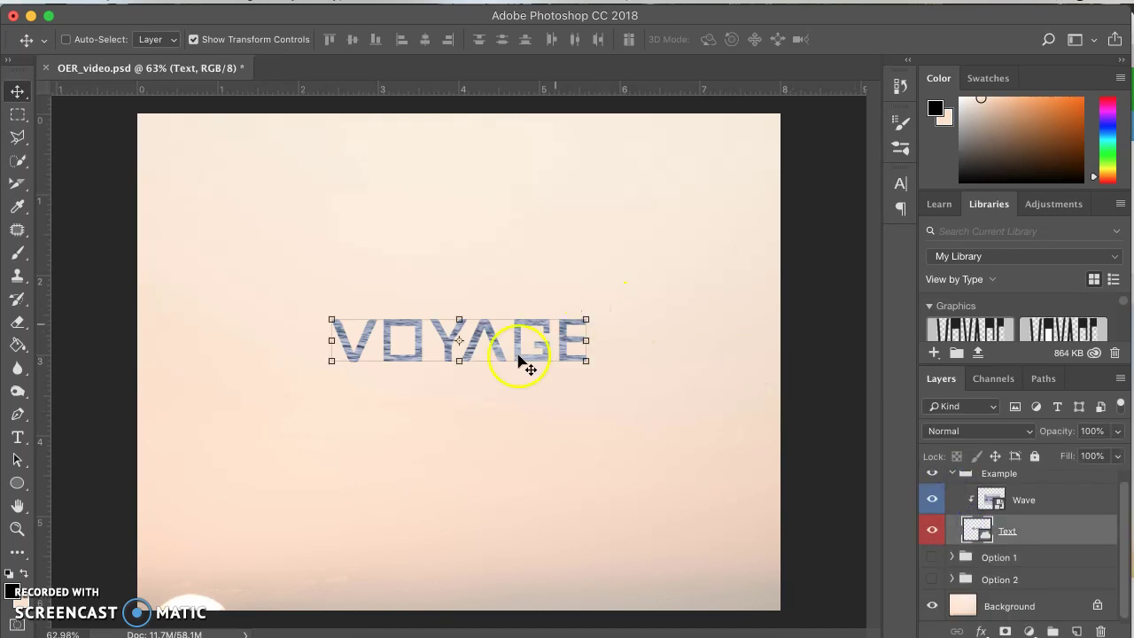
left_click(1010, 501)
left_click(933, 501)
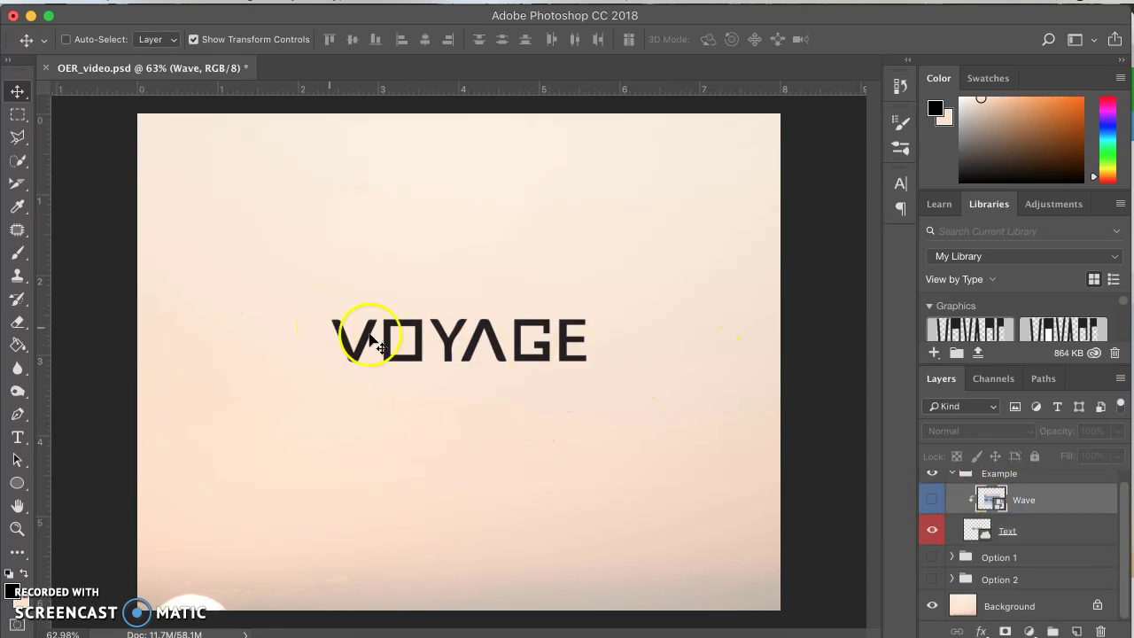
left_click(933, 502)
Reposition the Wave image inside the VOYAGE text and collapse the Example group
left_click_drag(632, 376, 623, 336)
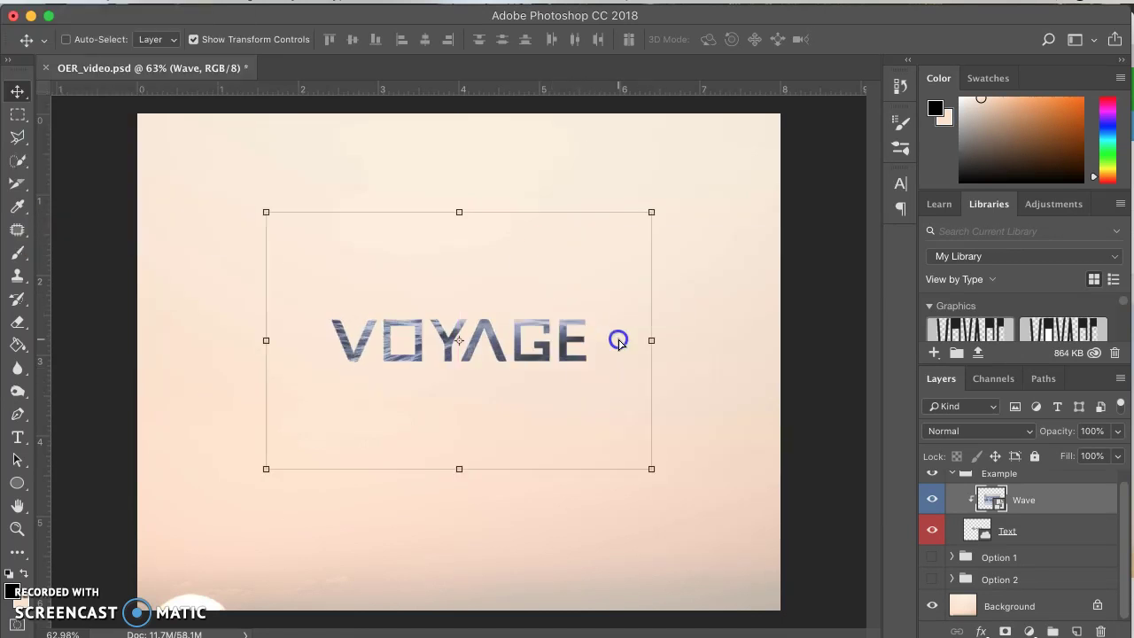
scroll(983, 488, "up", 1)
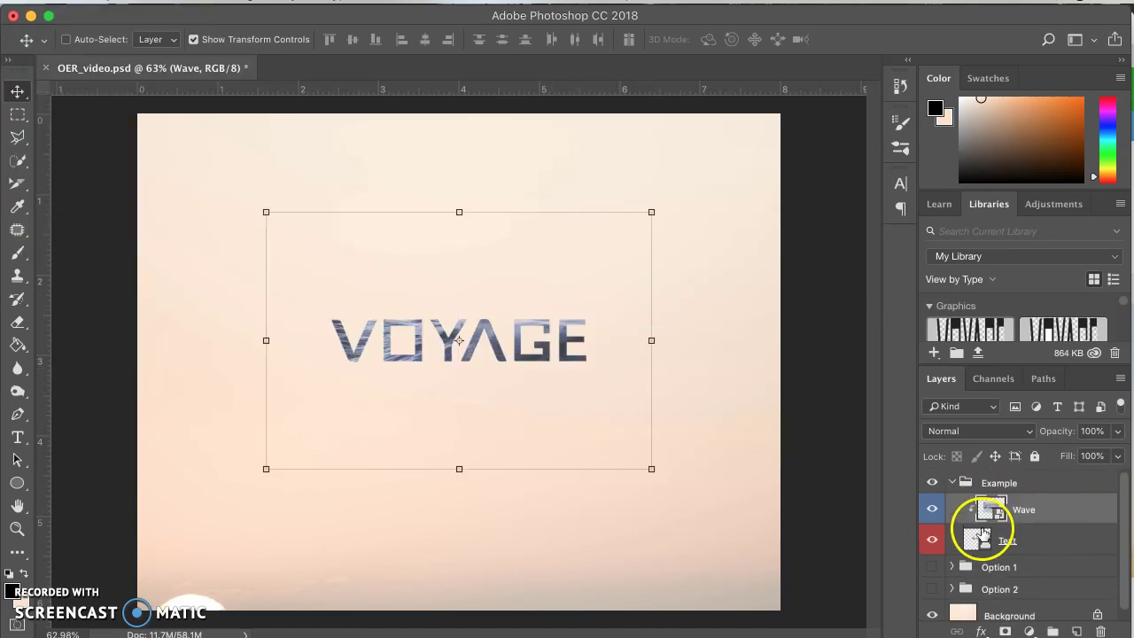
left_click(950, 484)
left_click(951, 484)
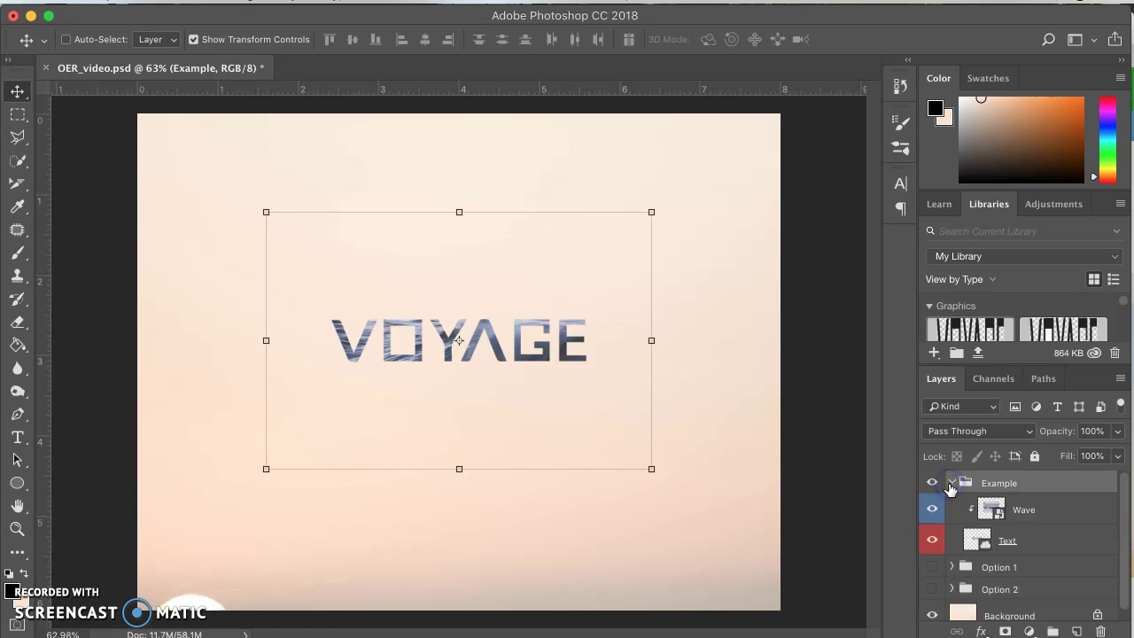
left_click(953, 483)
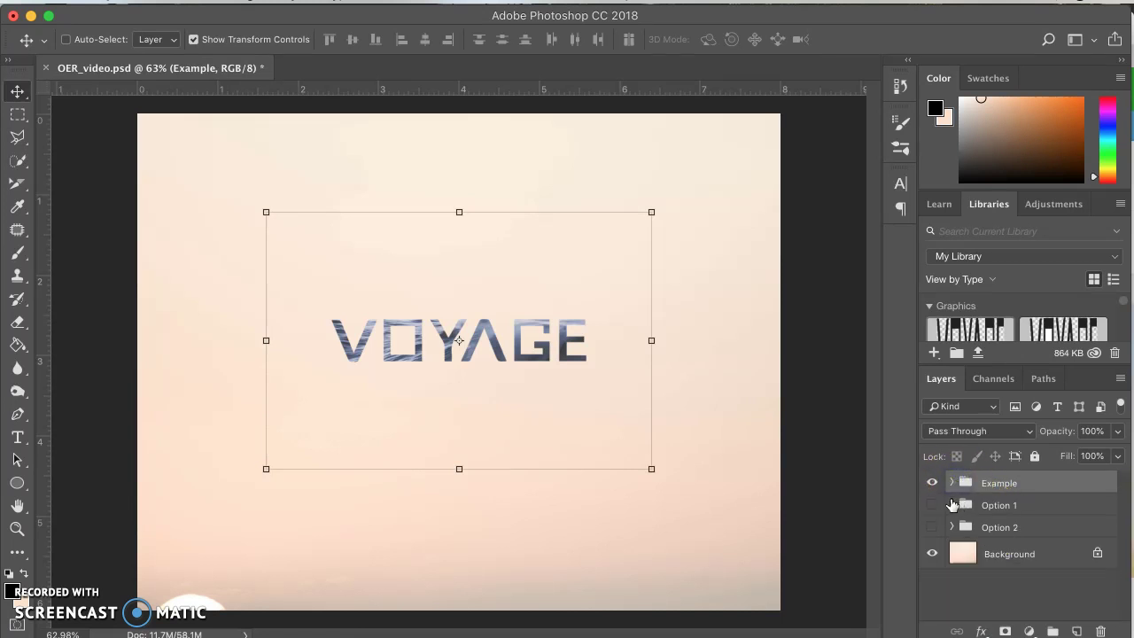
Hide the Example group and show the Option 1 group with its Layer 1 copy and Wave copy 2 layers
left_click(934, 483)
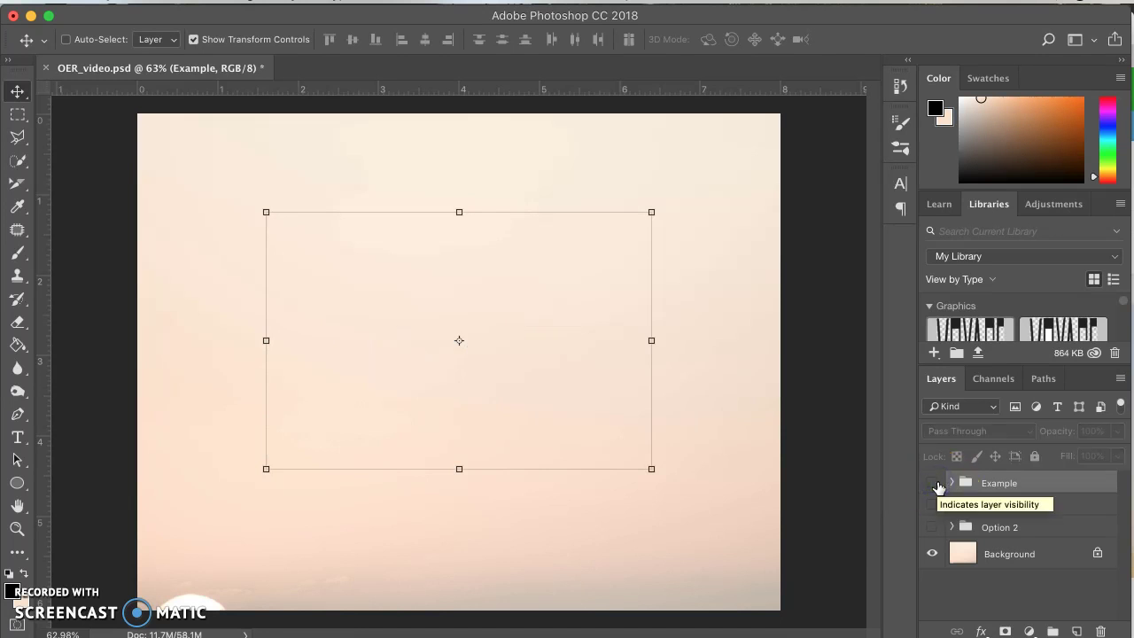
left_click(935, 500)
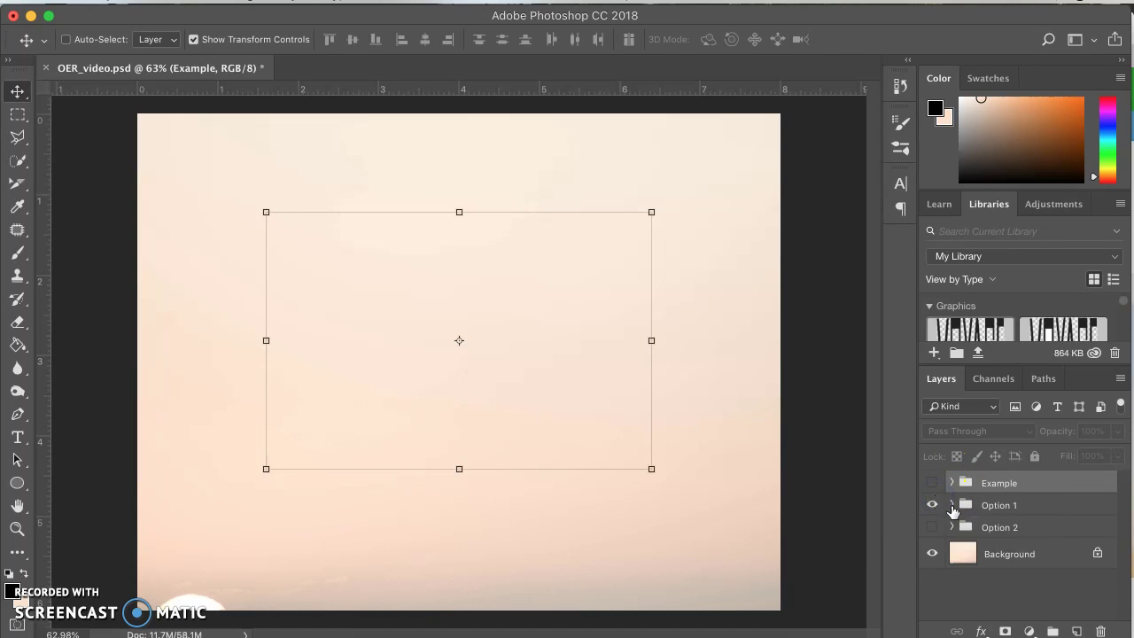
left_click(952, 509)
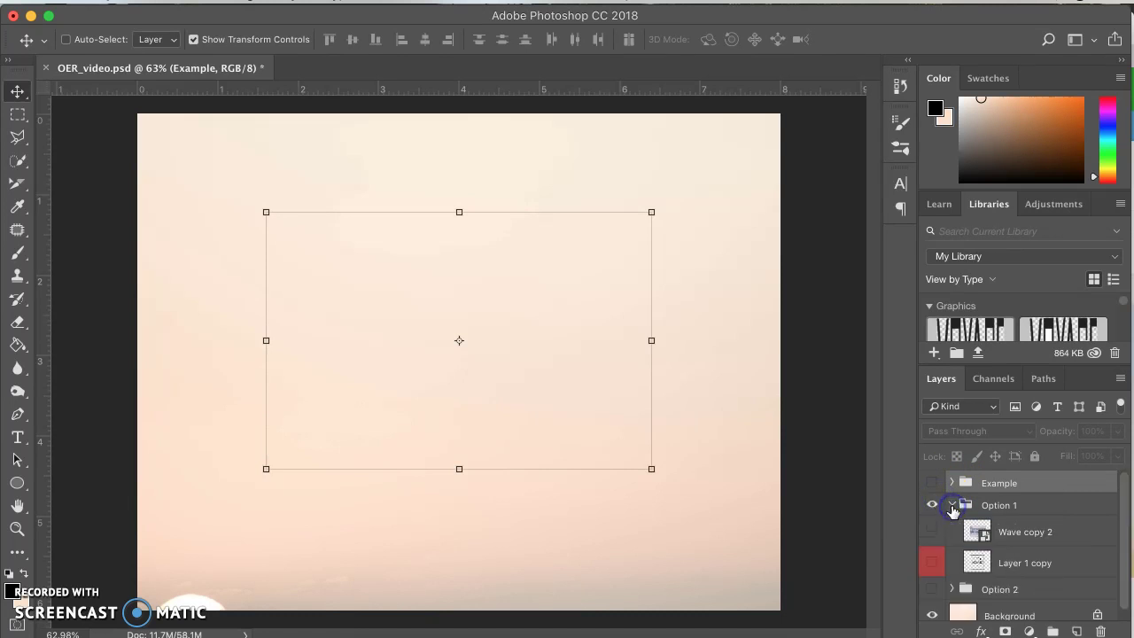
left_click(980, 562)
left_click(935, 563)
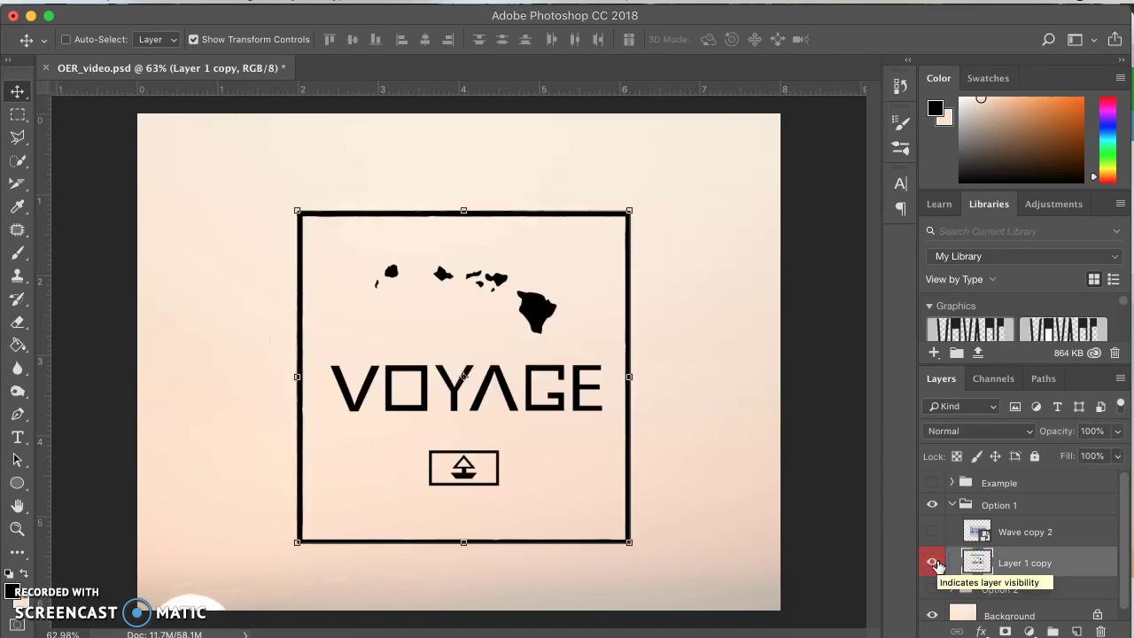
left_click(932, 532)
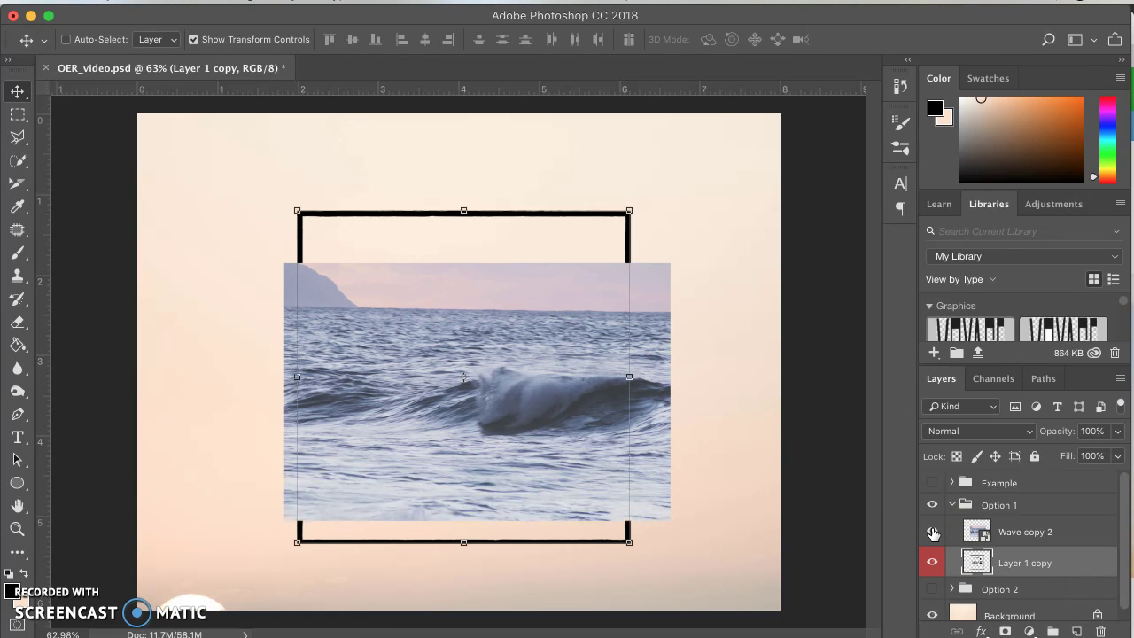
left_click(932, 532)
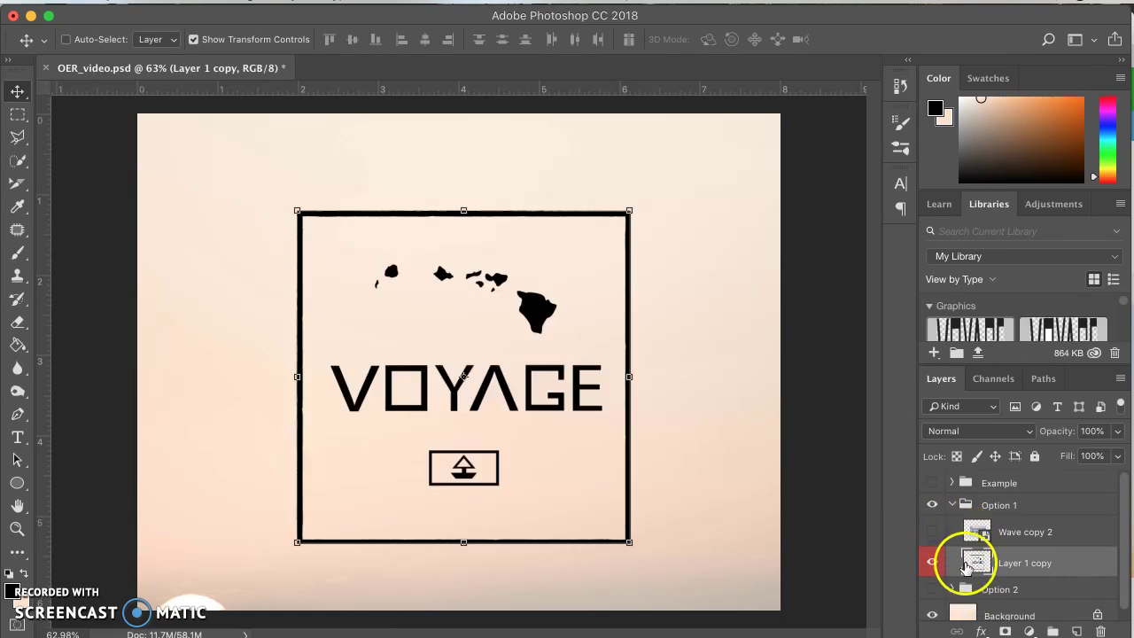
left_click(934, 532)
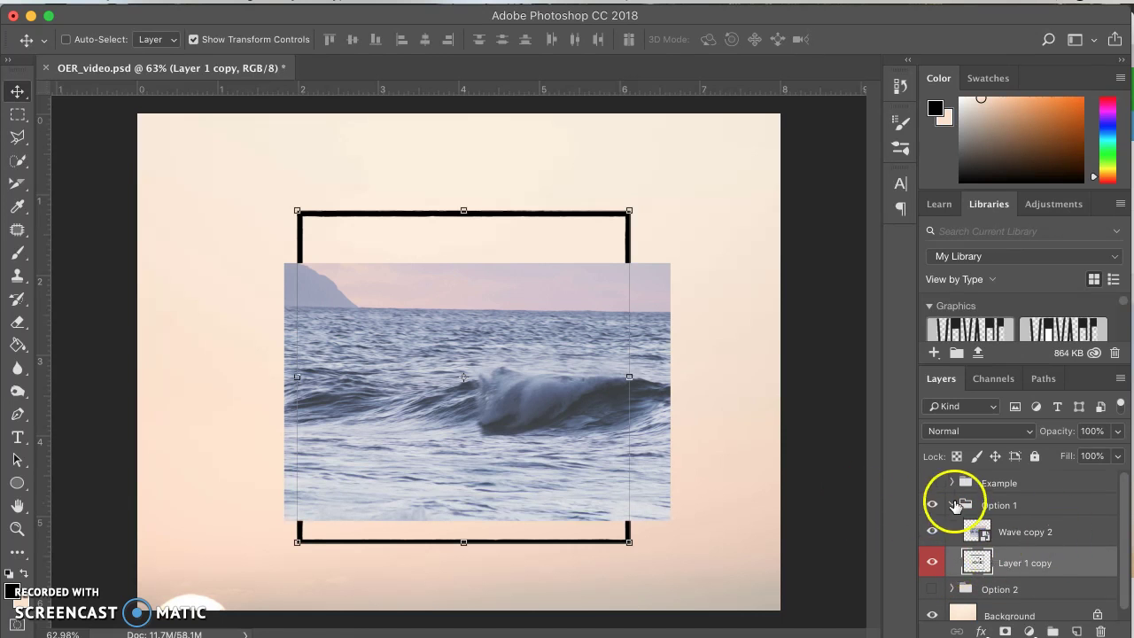
Scale the Wave copy 2 photo to 9.65% and position it to cover the square logo
left_click(964, 530)
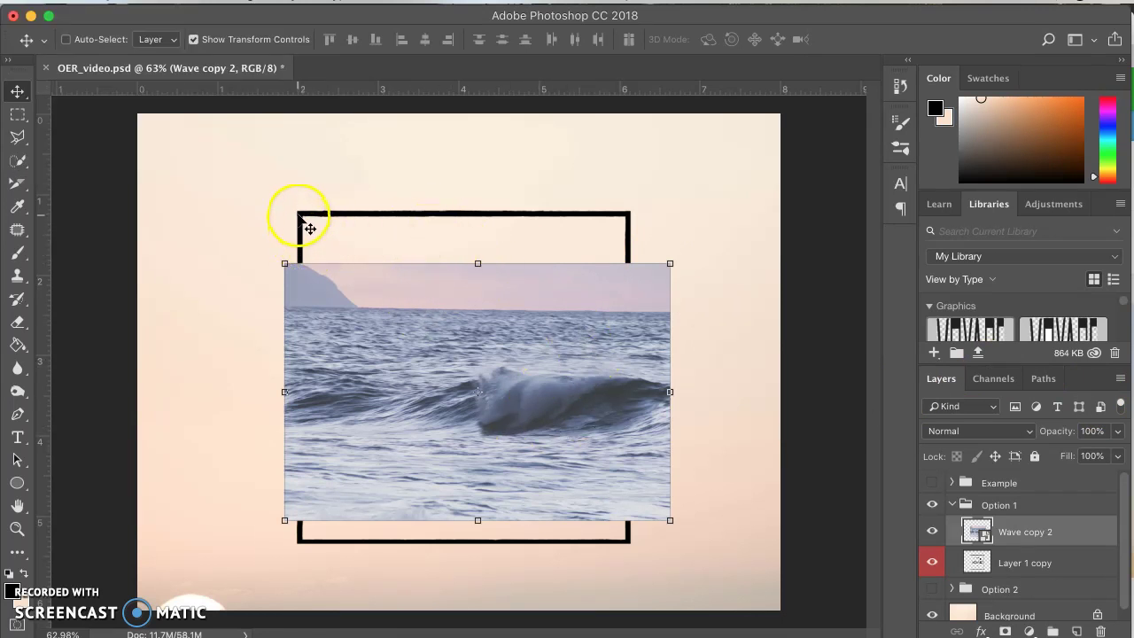
left_click_drag(445, 219, 426, 218)
left_click_drag(471, 314, 459, 265)
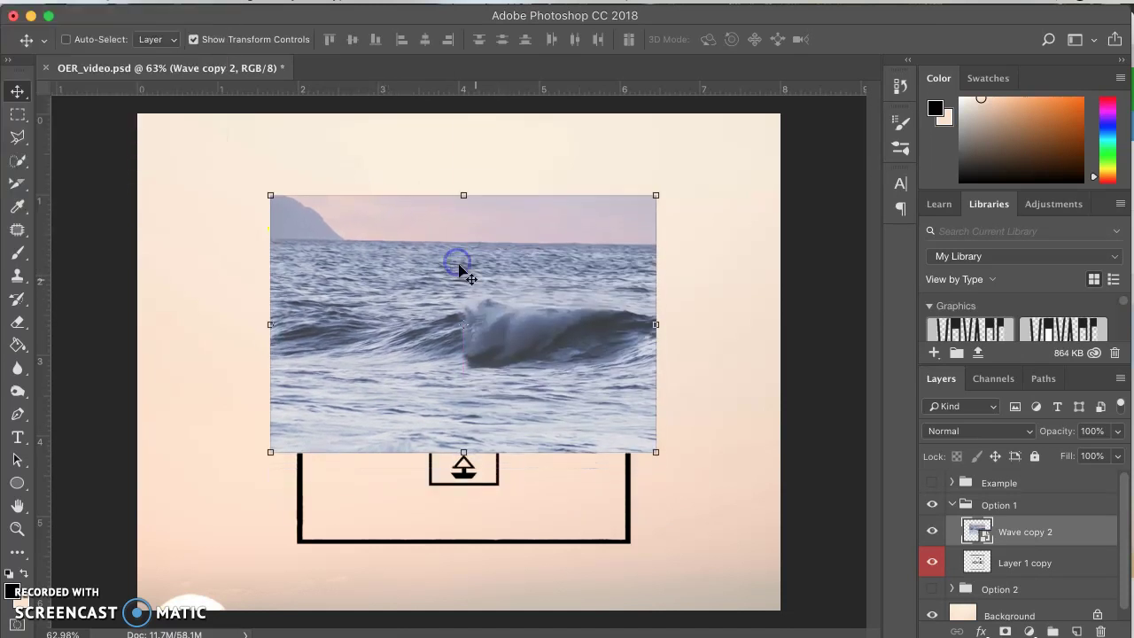
left_click(656, 452)
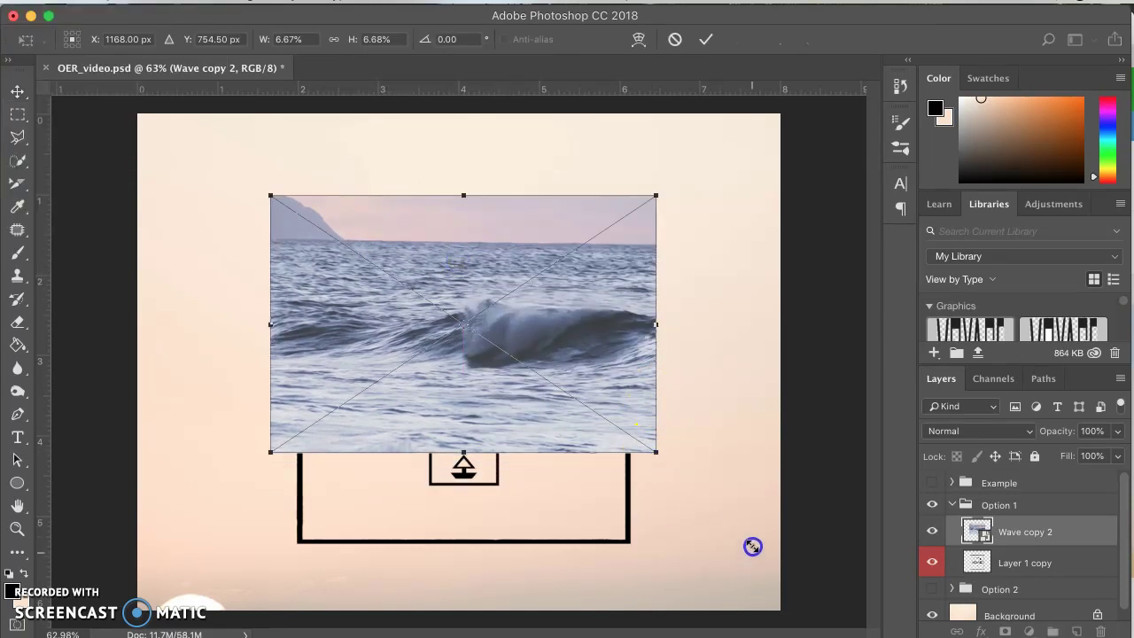
left_click_drag(656, 456, 811, 598)
key("Return")
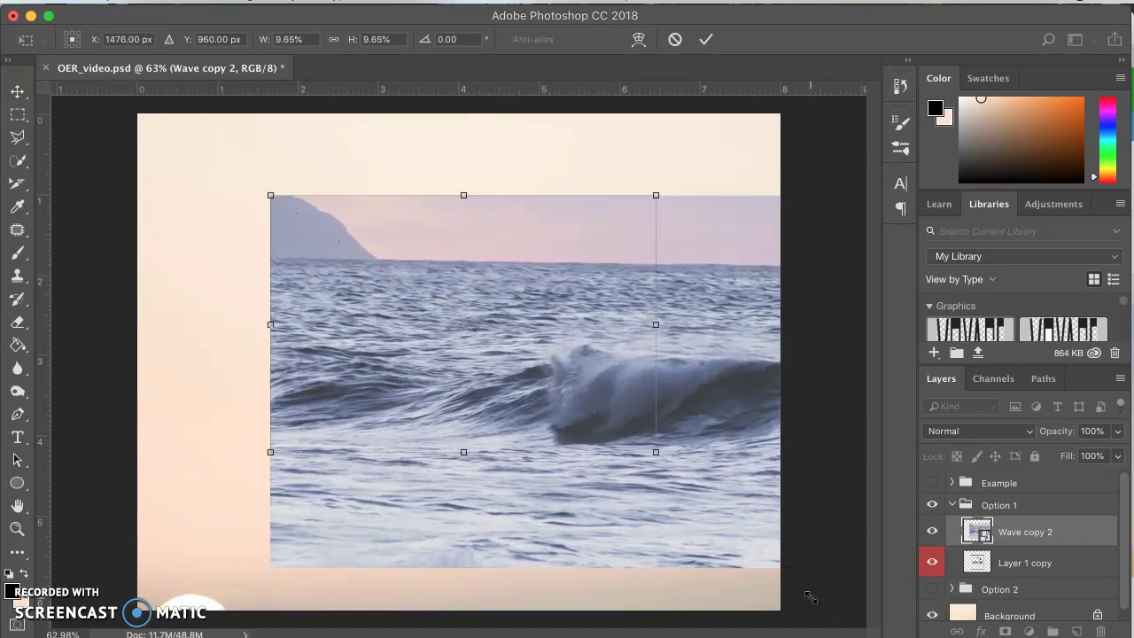
left_click_drag(645, 400, 552, 375)
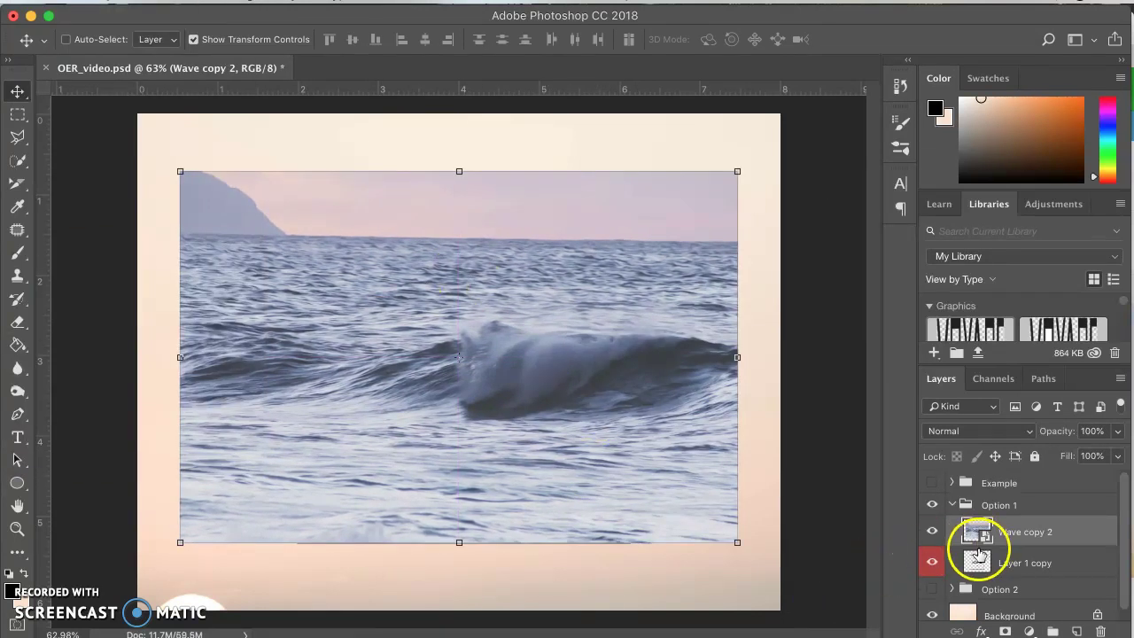
Toggle Wave copy 2's visibility to compare the photo's coverage with the black logo beneath it
left_click(935, 532)
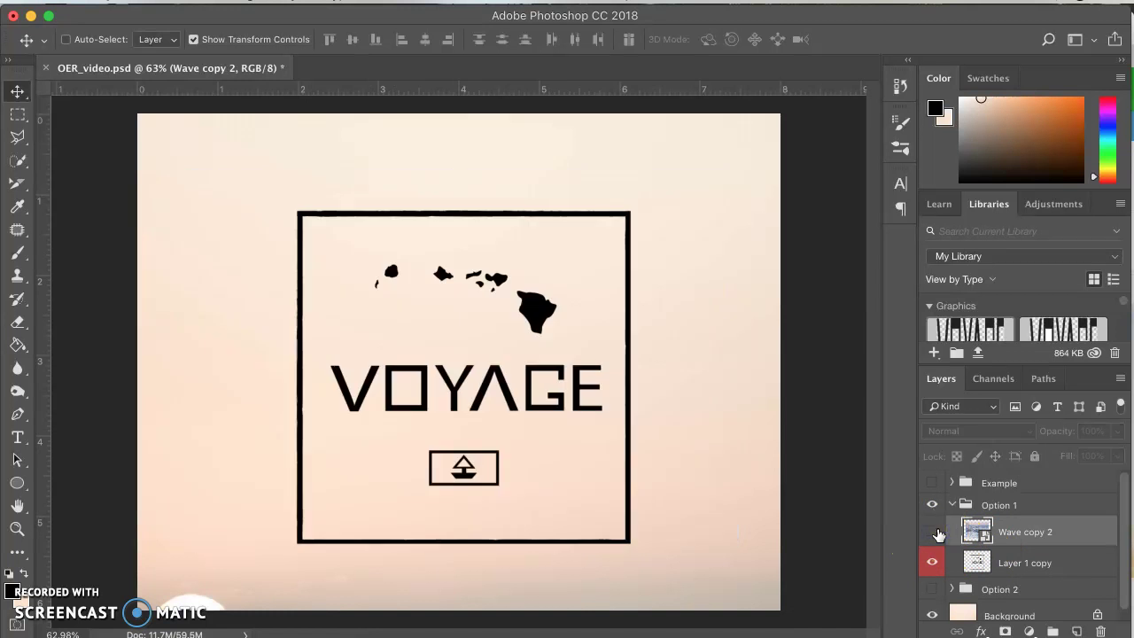
left_click(936, 532)
left_click(936, 532)
left_click(936, 532)
left_click(934, 562)
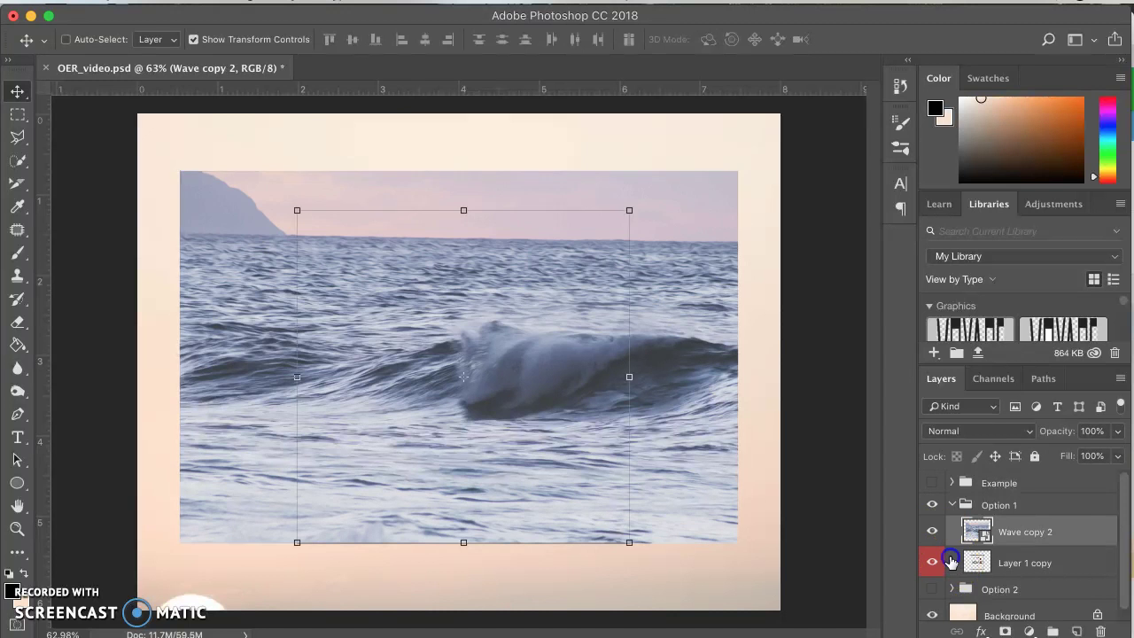
left_click(931, 533)
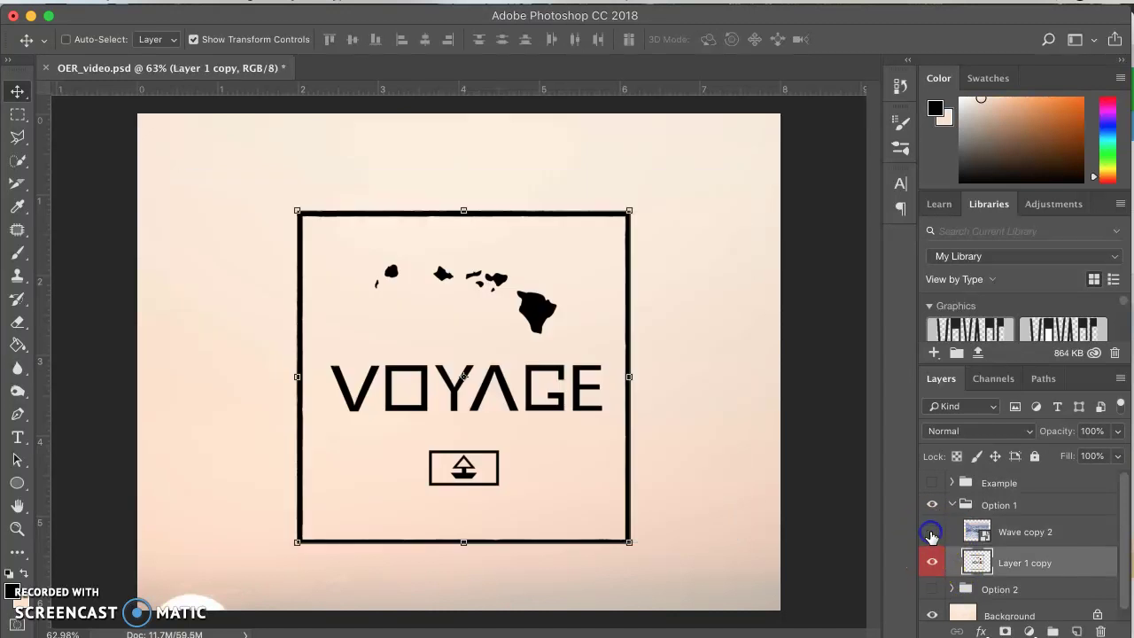
left_click(931, 533)
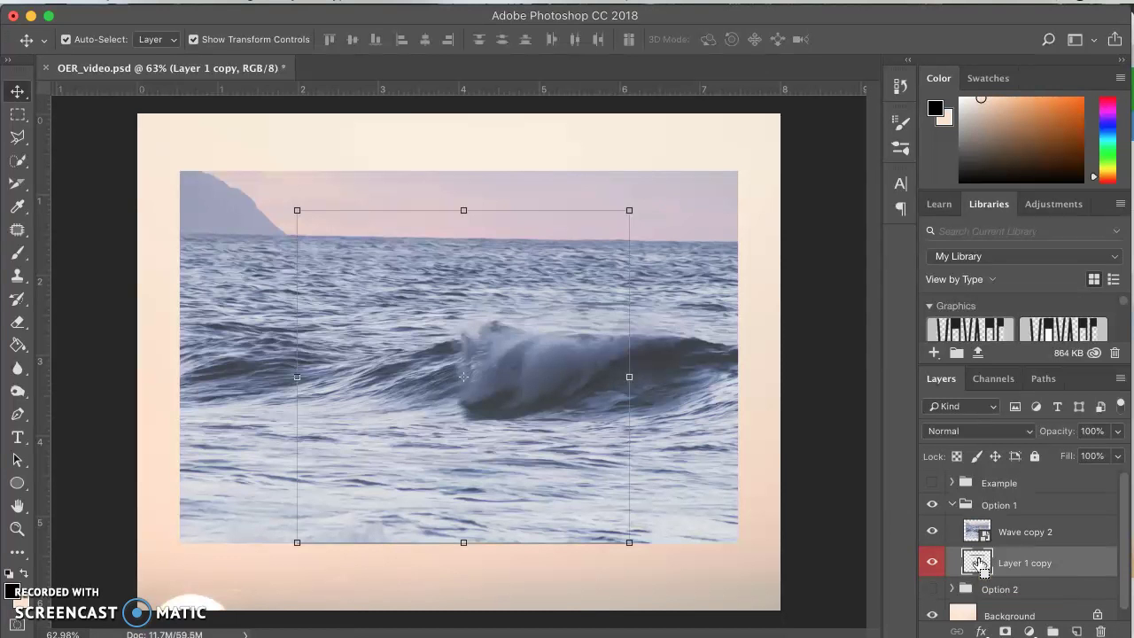
Load the outline of the Layer 1 copy logo as a selection and hide Wave copy 2
left_click(979, 561)
left_click(1018, 564, "super")
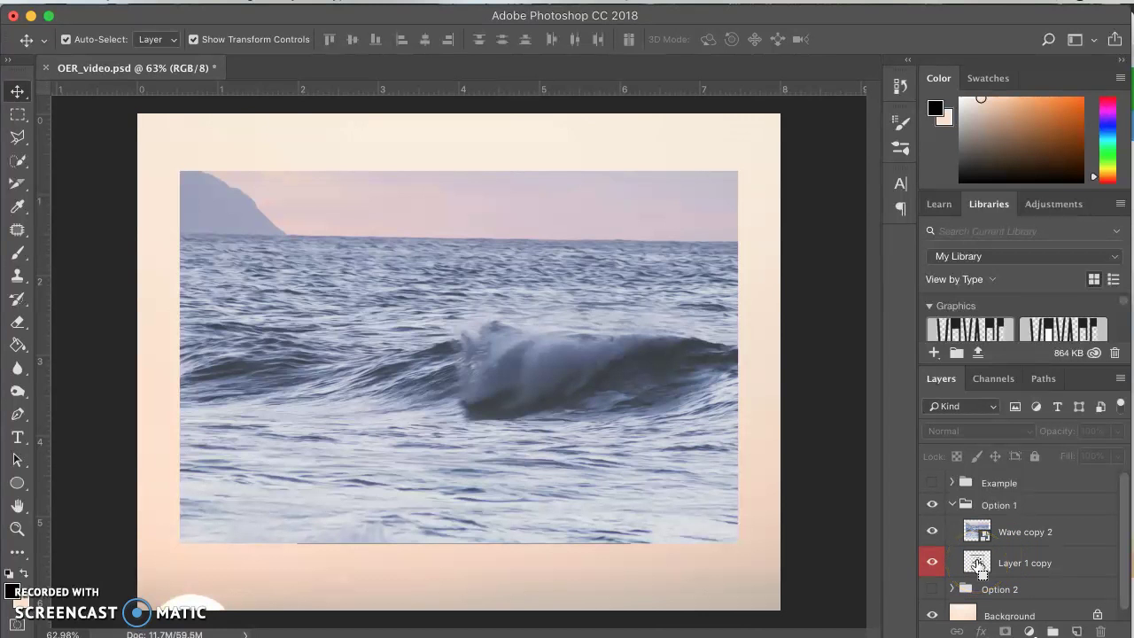
left_click(978, 565, "super")
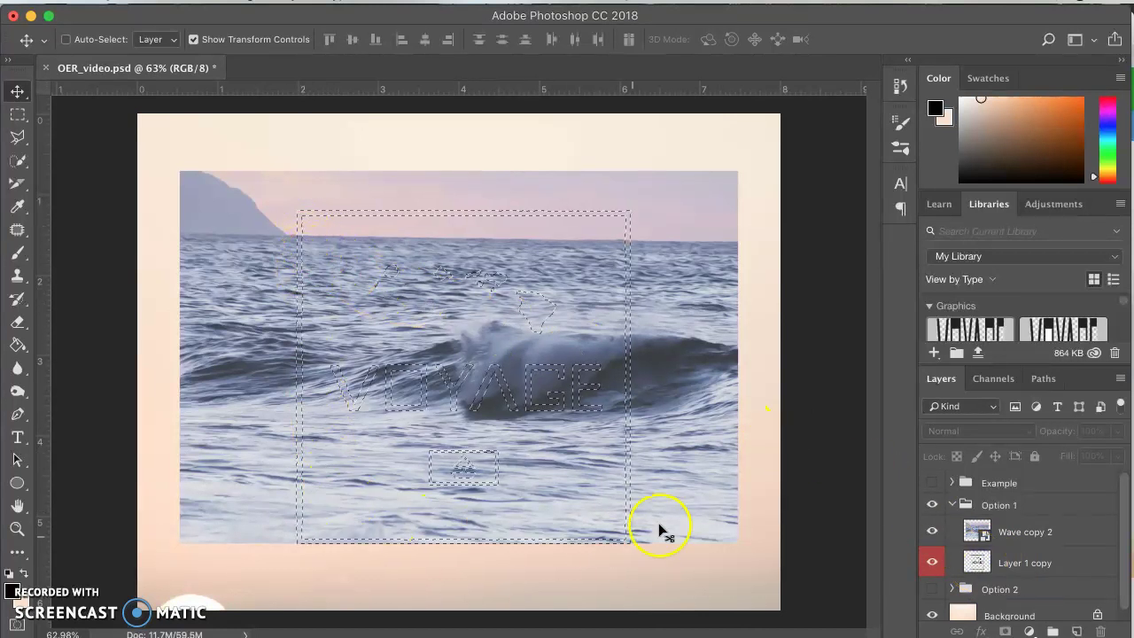
left_click(932, 530)
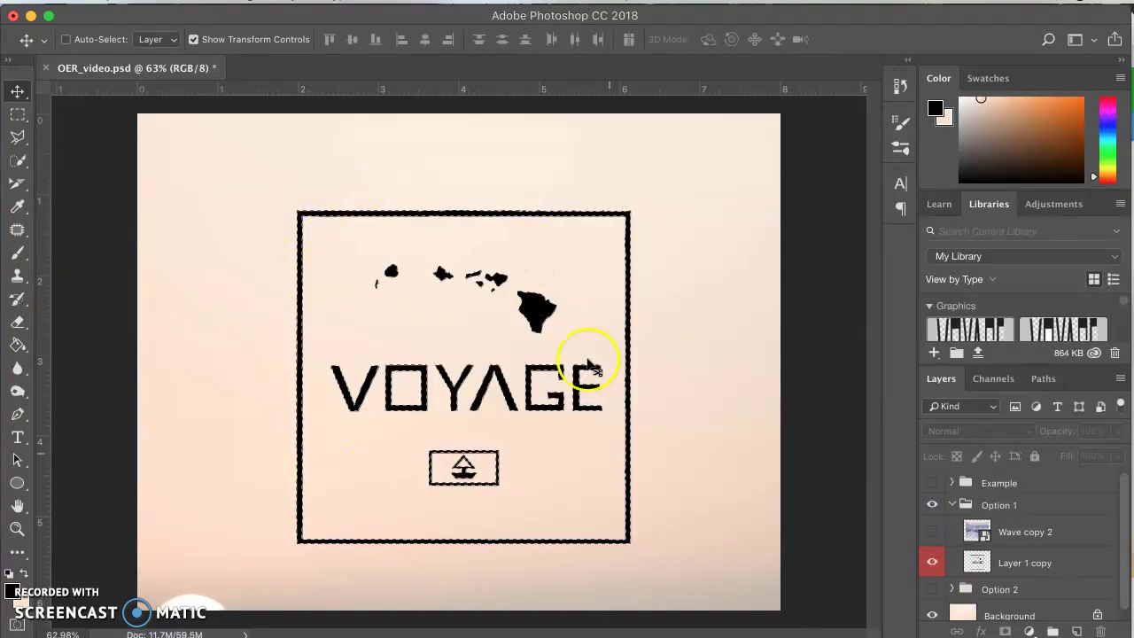
Add a layer mask to Wave copy 2 based on the logo-shaped selection
key("super+d")
left_click(1098, 532)
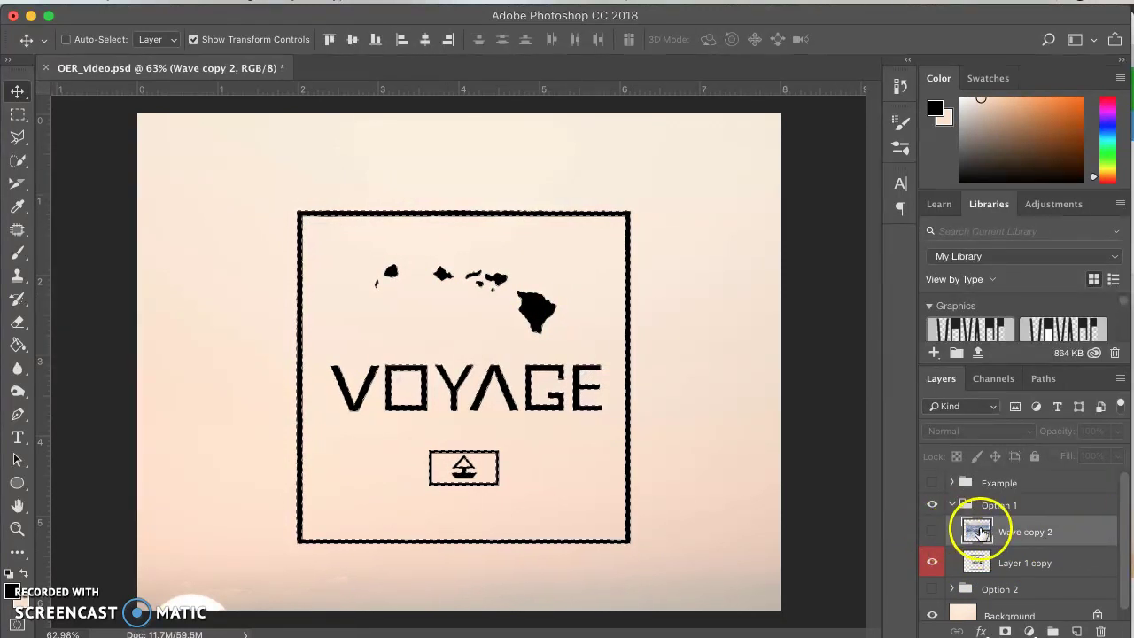
left_click(1005, 632)
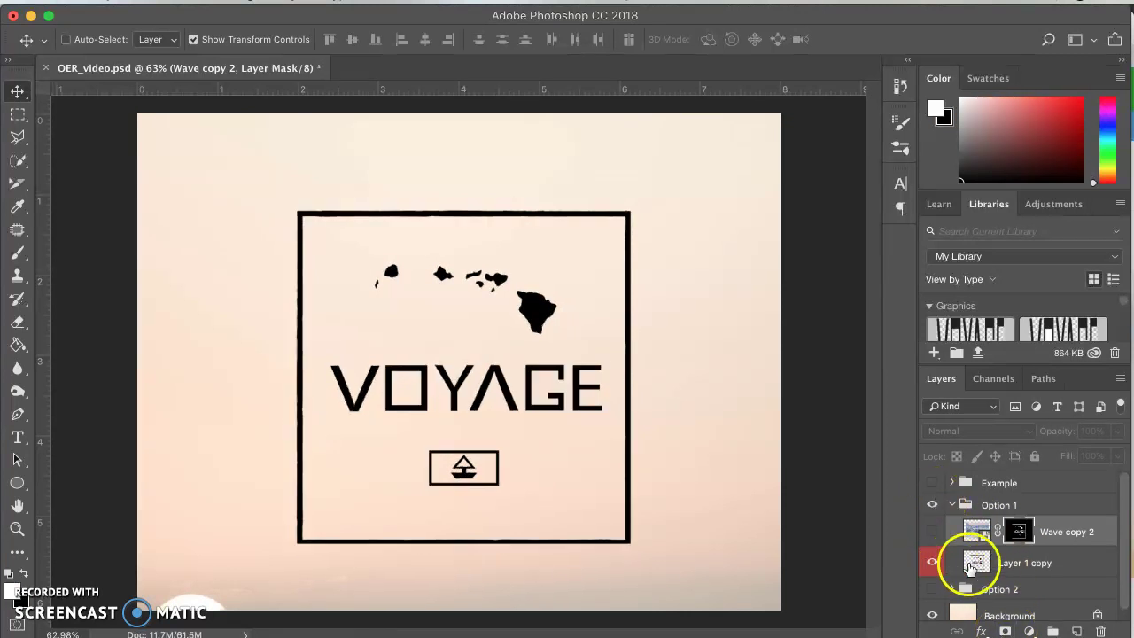
Hide the black Layer 1 copy logo and show the masked Wave copy 2 layer
left_click(974, 564)
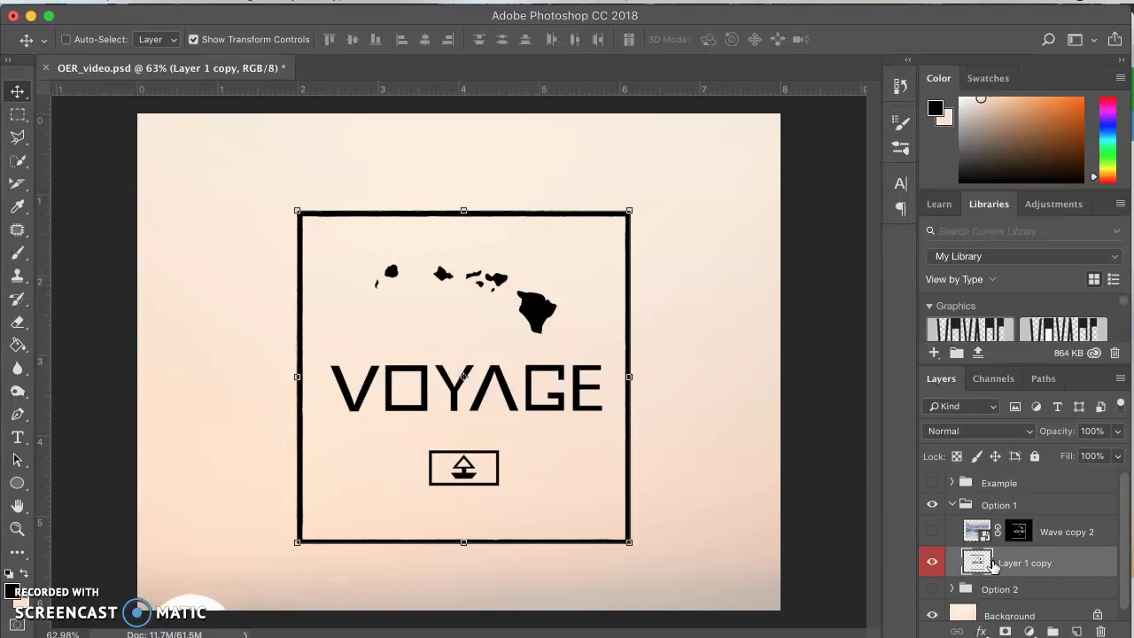
left_click(935, 562)
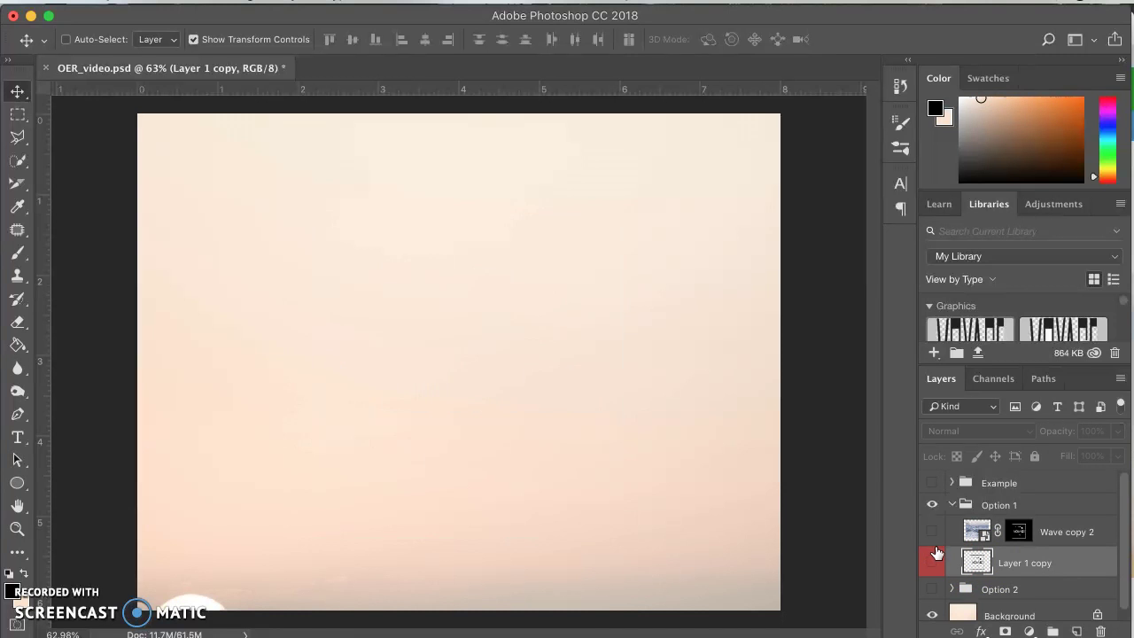
left_click(934, 532)
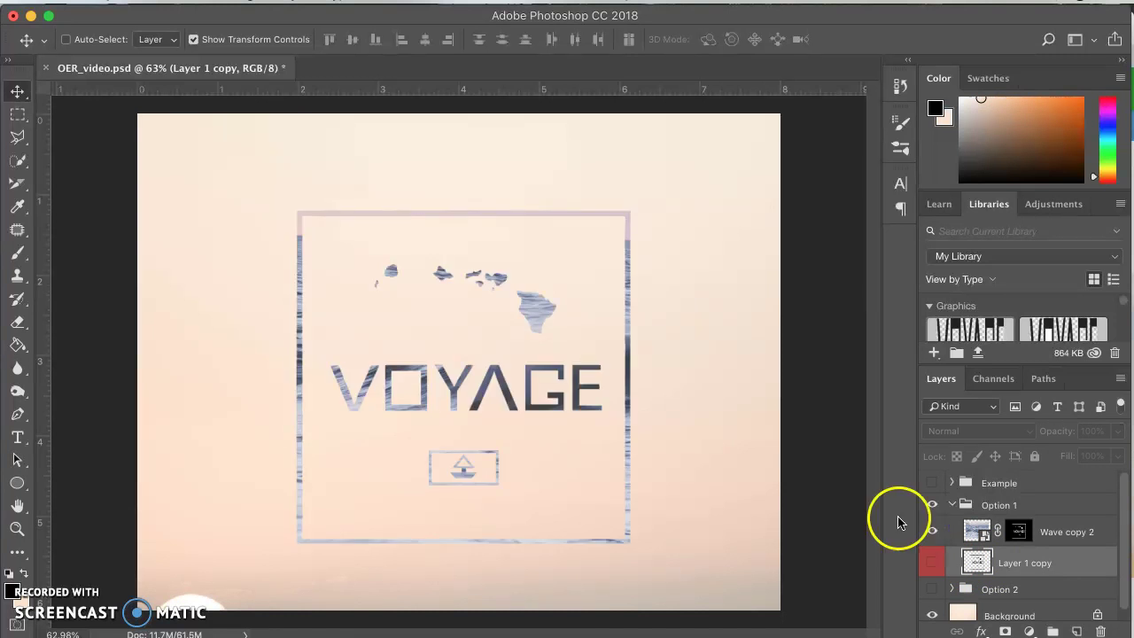
Toggle the visibility of Wave copy 2 and Layer 1 copy to compare the masked photo with the original logo
left_click(934, 533)
left_click(925, 566)
left_click(926, 566)
left_click(931, 533)
left_click(931, 534)
left_click(931, 533)
Try moving the Wave copy 2 photo with its layer mask still linked, and undo the move
left_click(979, 530)
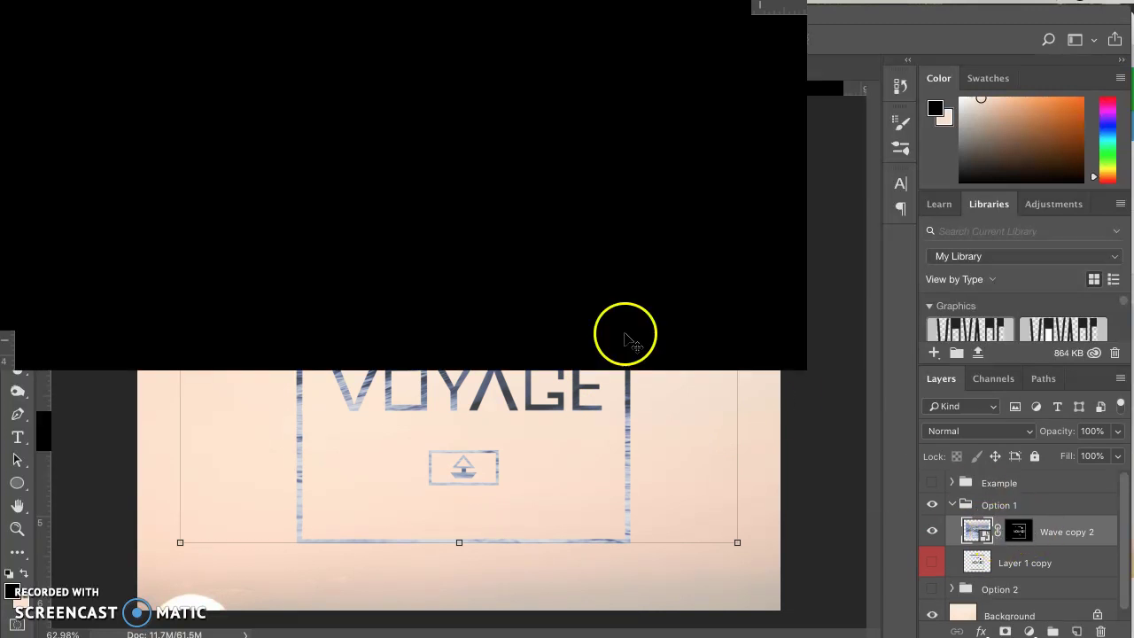
left_click_drag(544, 324, 603, 364)
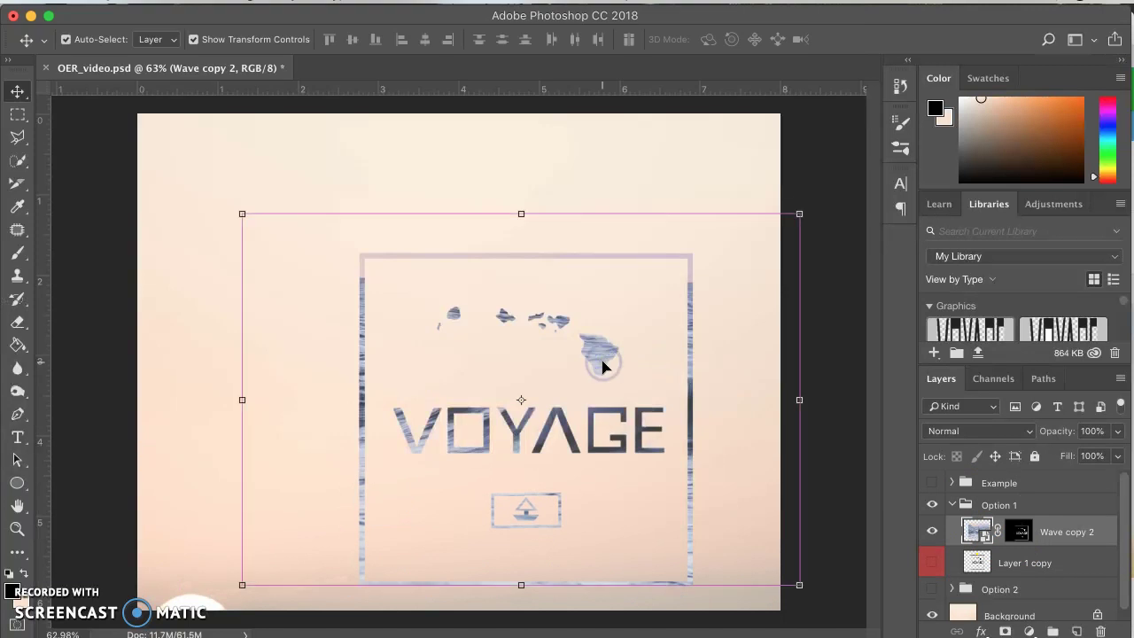
key("super+z")
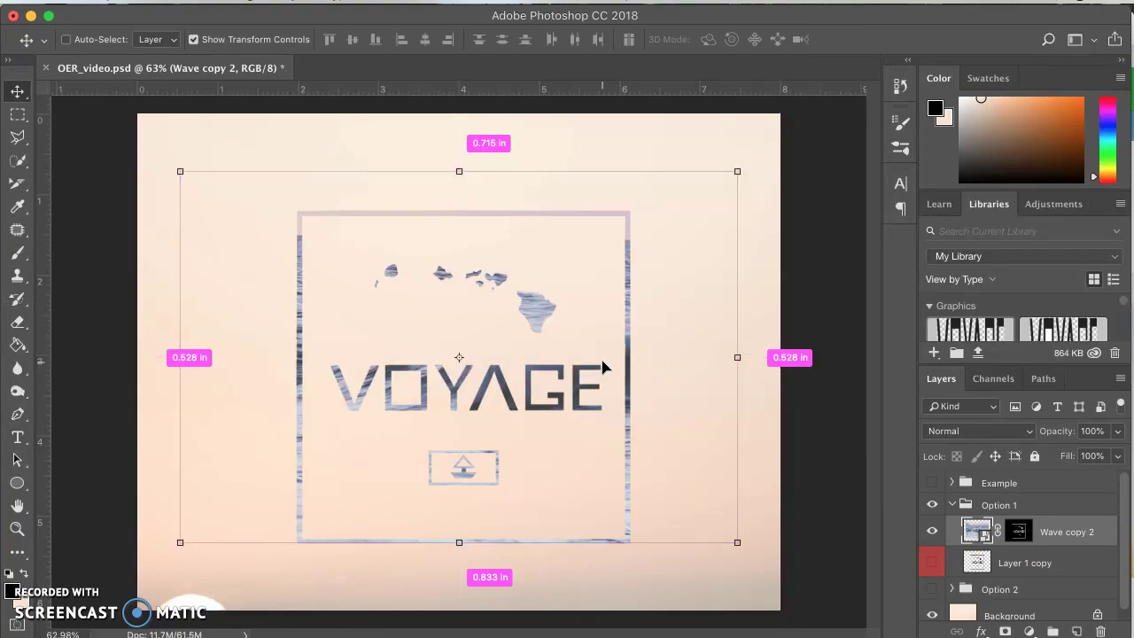
Unlink the layer mask from the Wave copy 2 photo, and try moving the mask alone before undoing the move
left_click(999, 531)
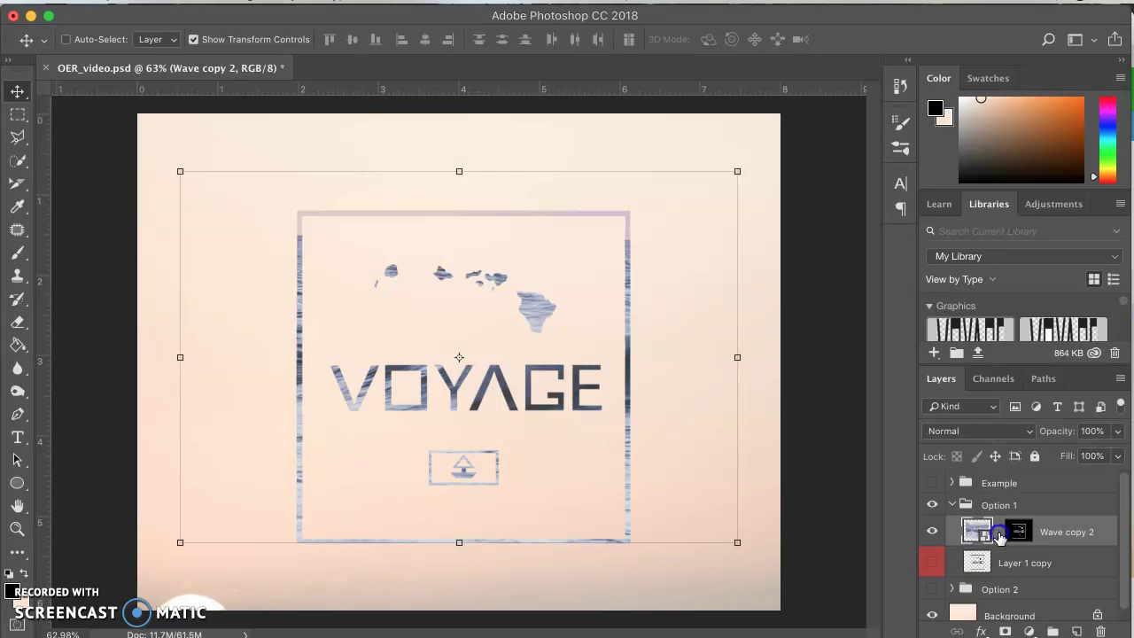
left_click(1021, 532)
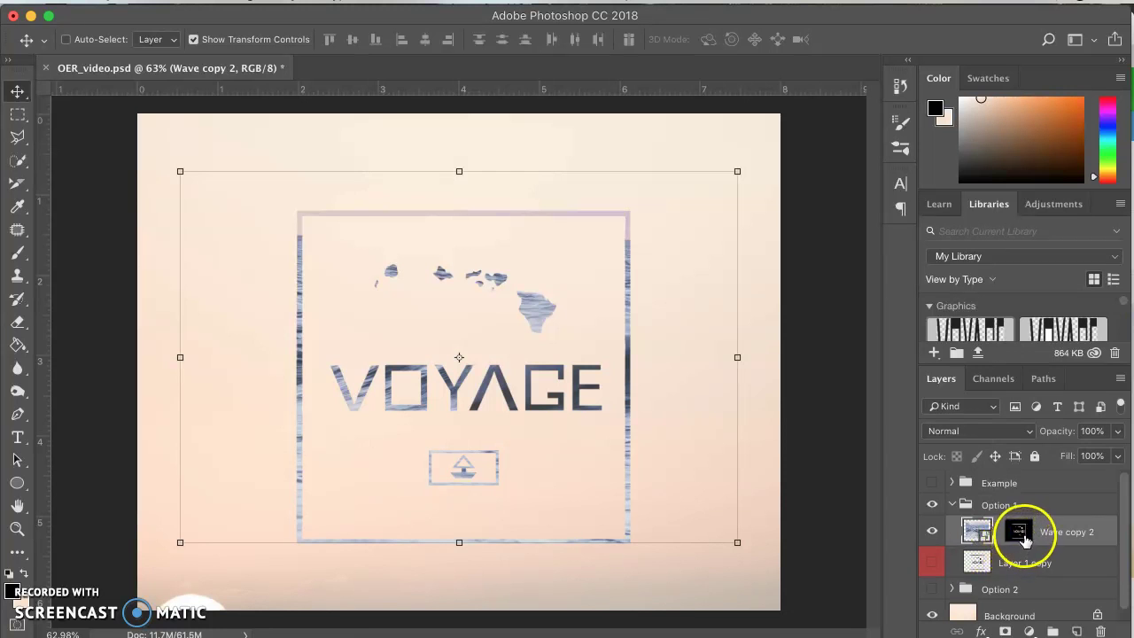
left_click(1020, 532)
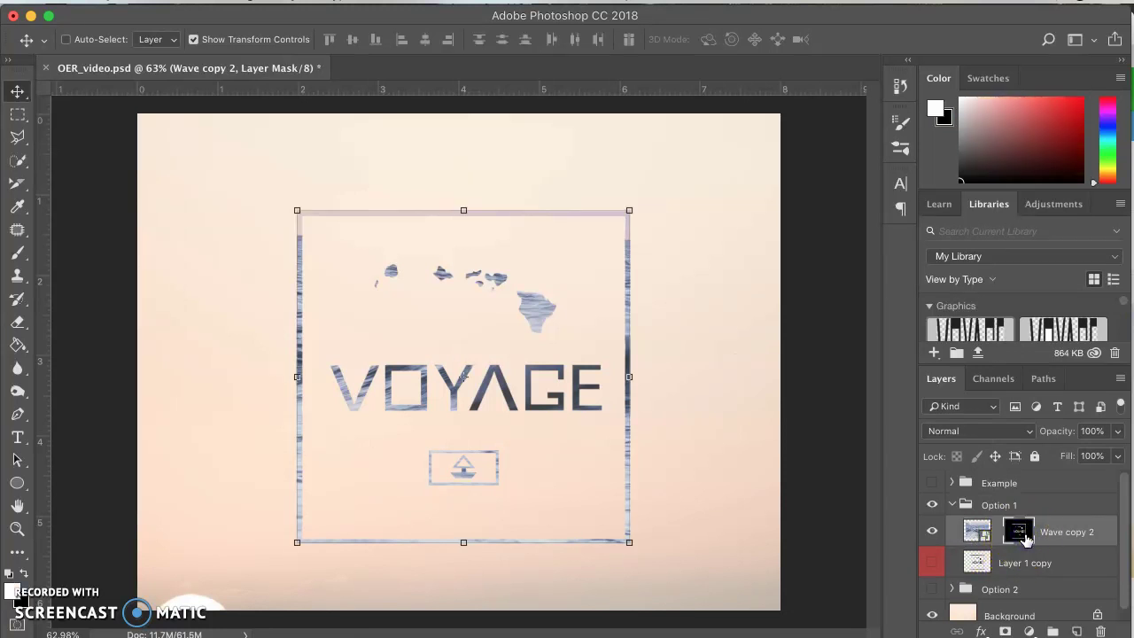
left_click_drag(536, 363, 112, 337)
key("super+z")
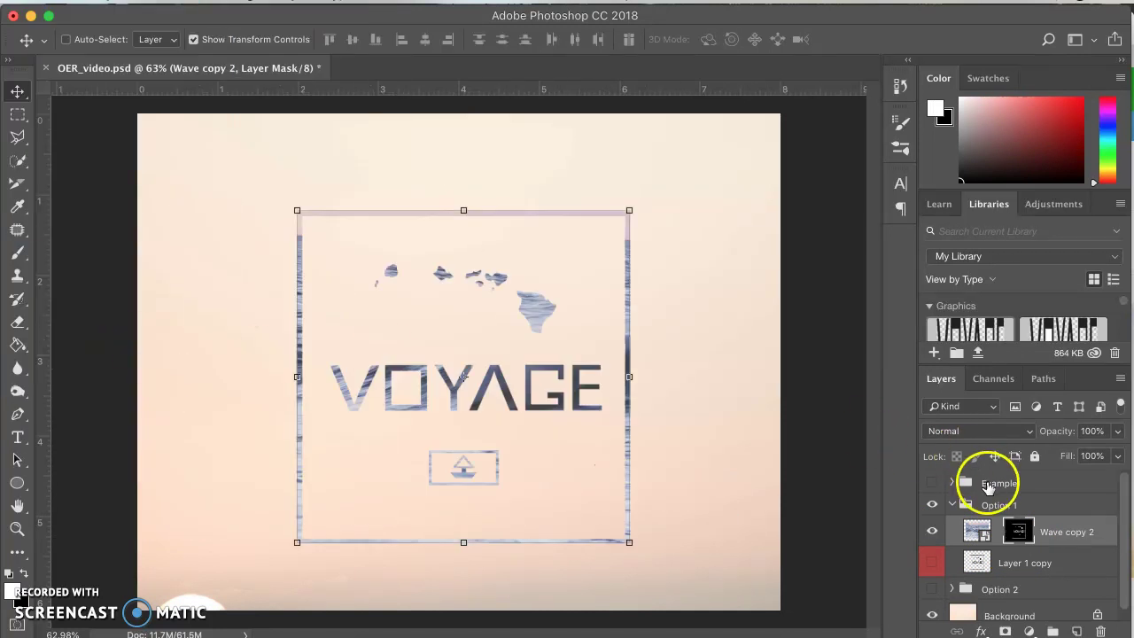
Try moving the unlinked Wave copy 2 photo independently of its mask, and undo the move
left_click(973, 530)
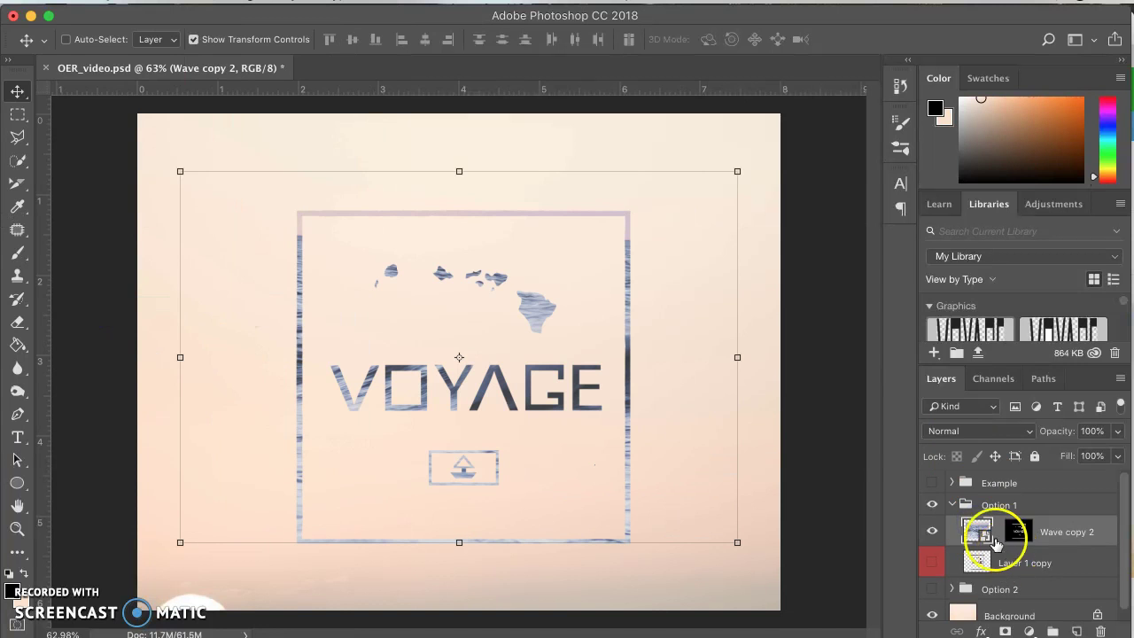
left_click_drag(714, 407, 499, 274)
key("super+z")
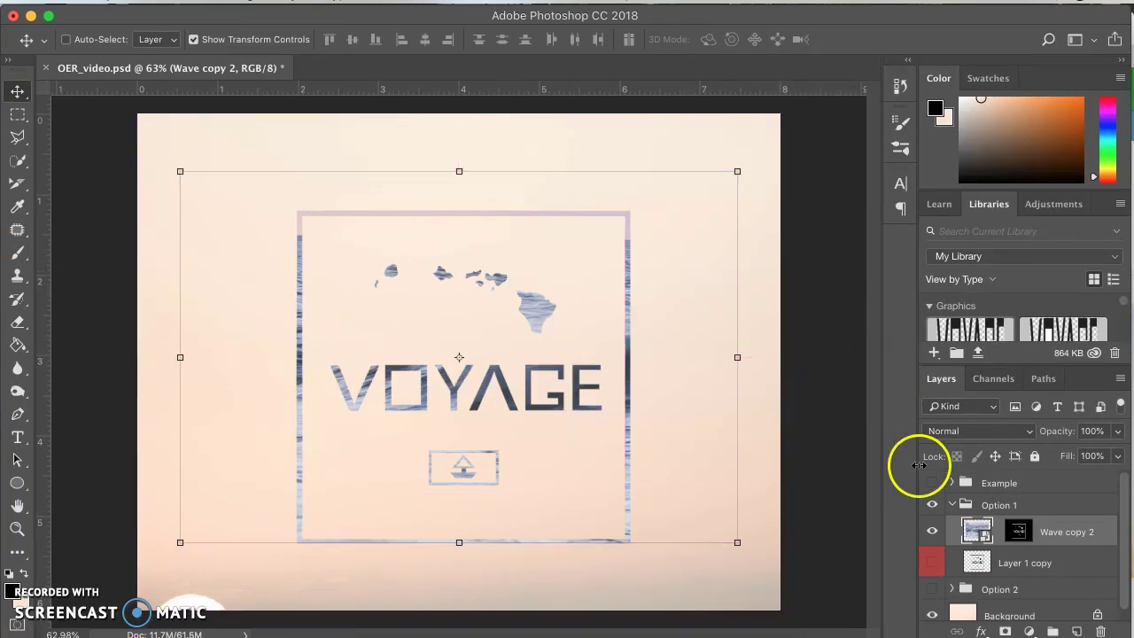
Collapse and hide the Option 1 group, and show the Option 2 group with its layers expanded
left_click(951, 505)
left_click(933, 505)
left_click(935, 528)
left_click(953, 527)
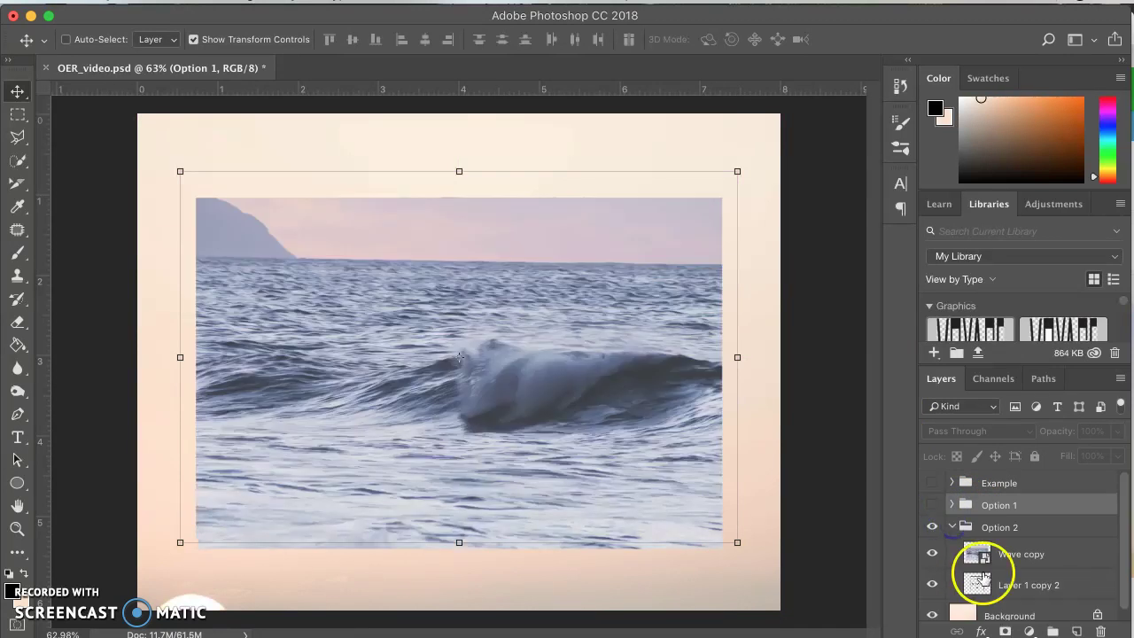
scroll(997, 600, "down", 1)
Toggle the visibility of Wave copy and Layer 1 copy 2 to compare the photo with the logo beneath it
left_click(935, 544)
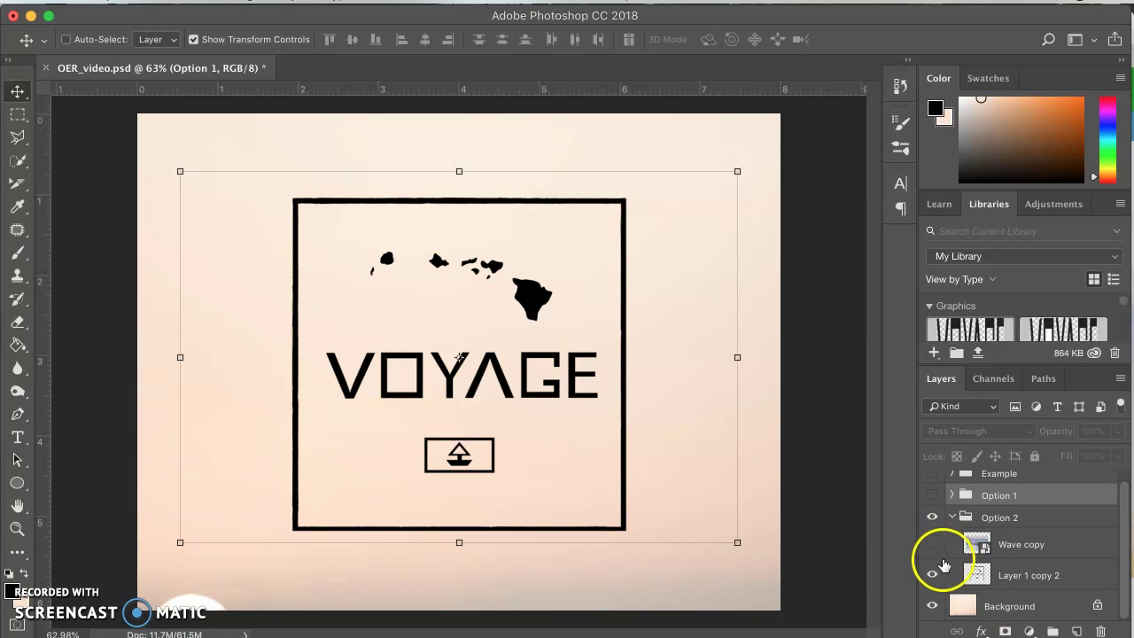
left_click(933, 546)
left_click(933, 546)
left_click(933, 546)
left_click(933, 547)
left_click(937, 575)
left_click(935, 575)
left_click(934, 575)
left_click(935, 575)
left_click(935, 575)
left_click(936, 548)
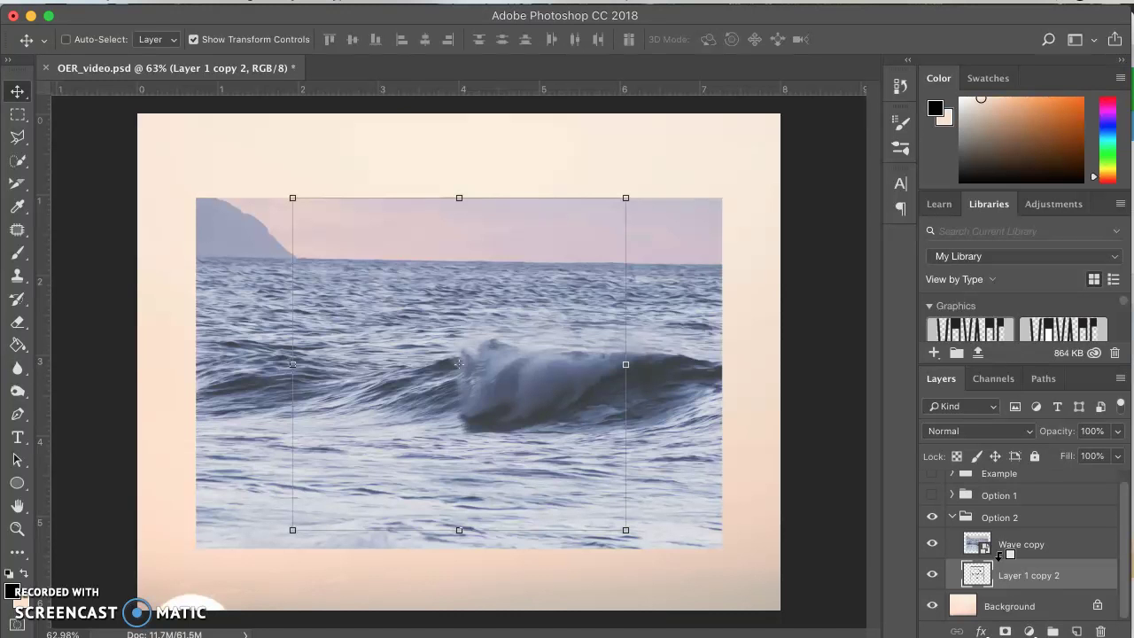
Clip Wave copy to the Layer 1 copy 2 logo, switching the clipping mask on and off repeatedly and leaving it released
left_click(1003, 555, "alt")
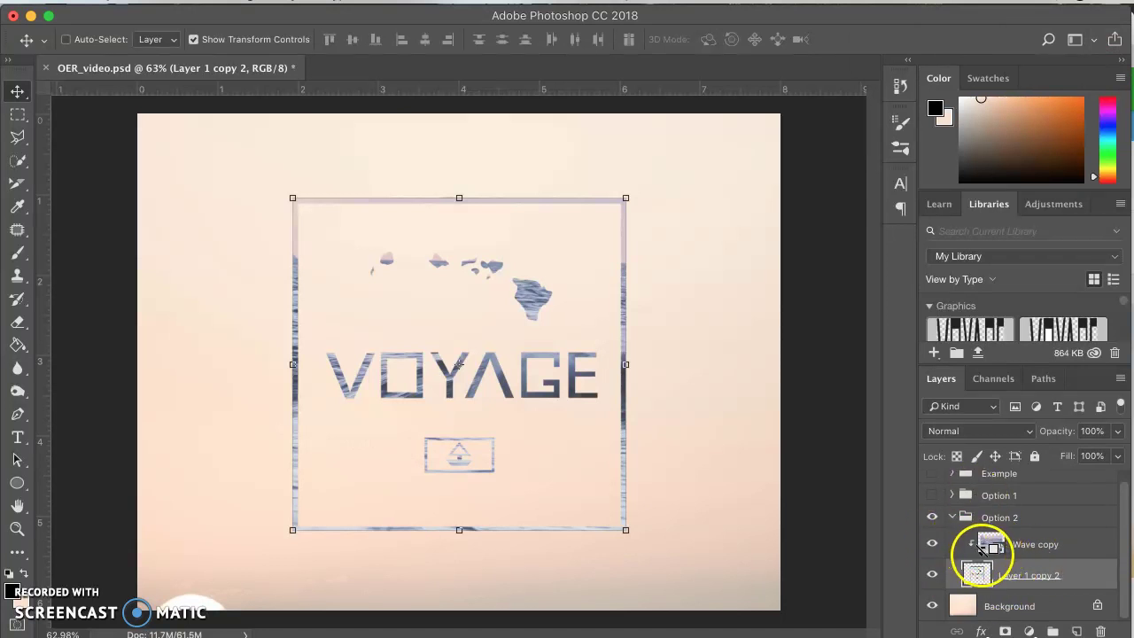
left_click(983, 547, "alt")
left_click(984, 549, "alt")
left_click(984, 549, "alt")
left_click(983, 552, "alt")
left_click(983, 550, "alt")
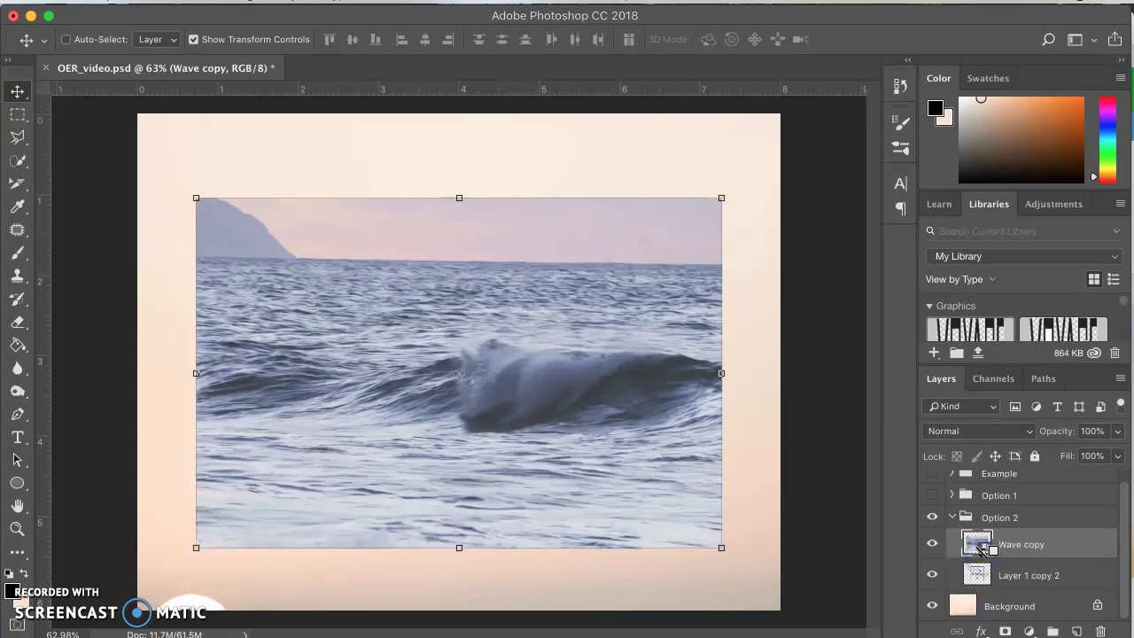
left_click(982, 551, "alt")
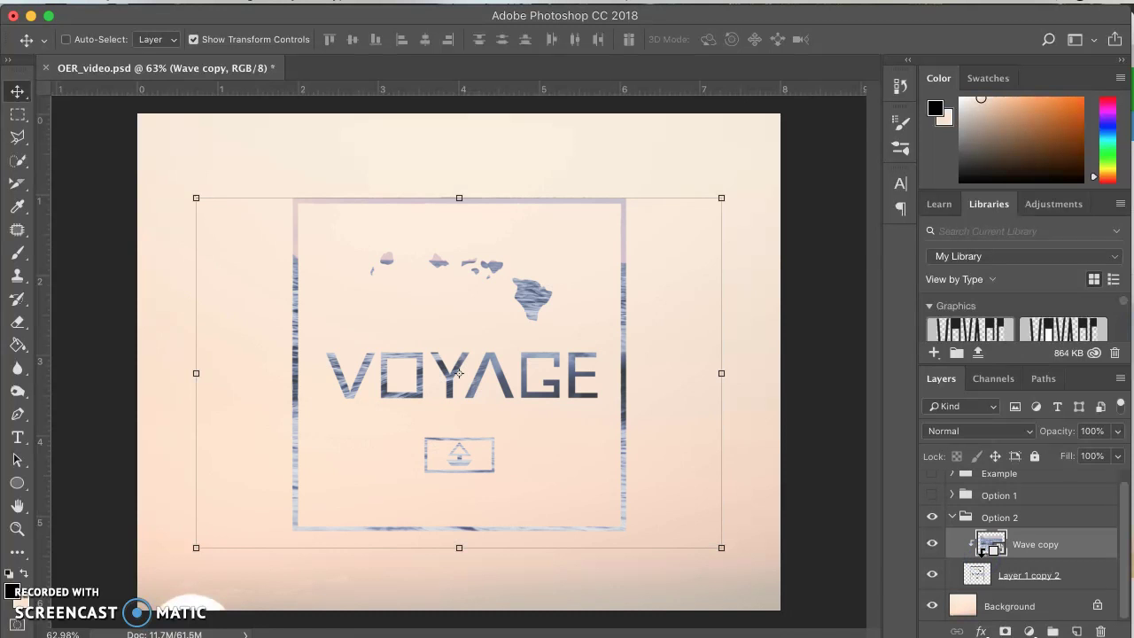
left_click(982, 552, "alt")
Apply the Create Clipping Mask command to the Wave copy layer above the logo, and release the mask again
left_click(932, 543)
left_click(933, 543)
left_click(1003, 574)
left_click(989, 549)
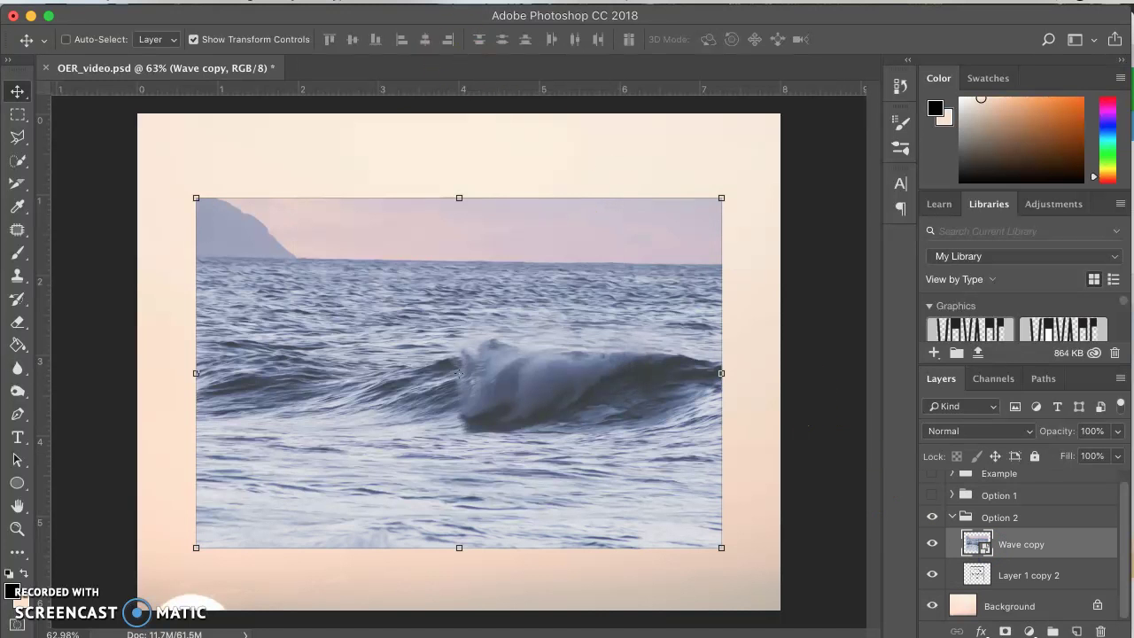
left_click(292, 1)
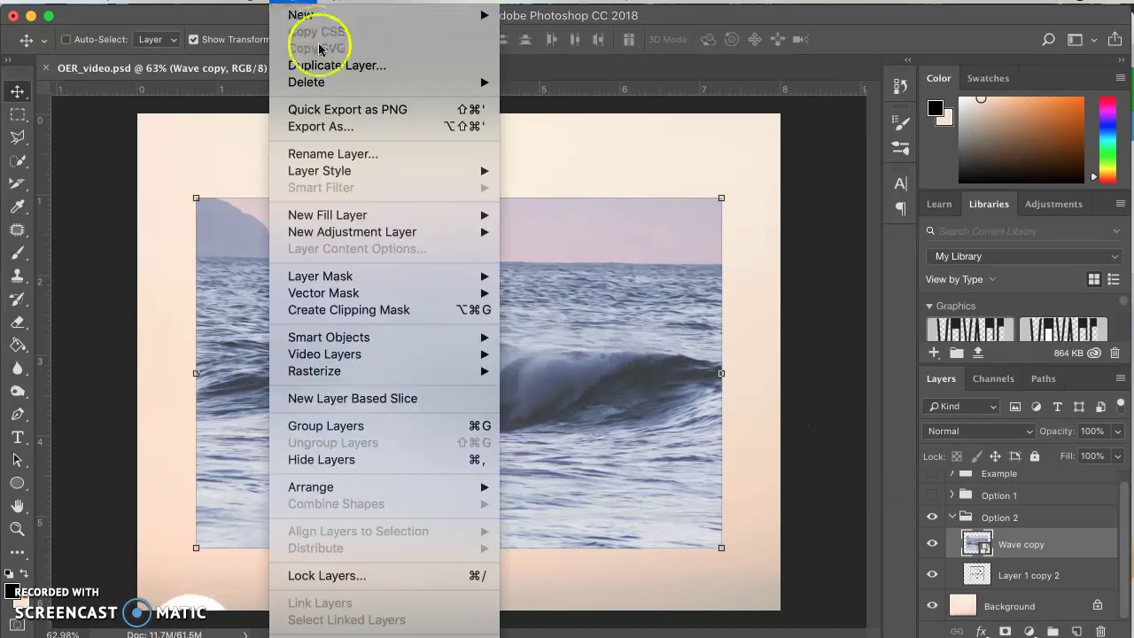
left_click(365, 312)
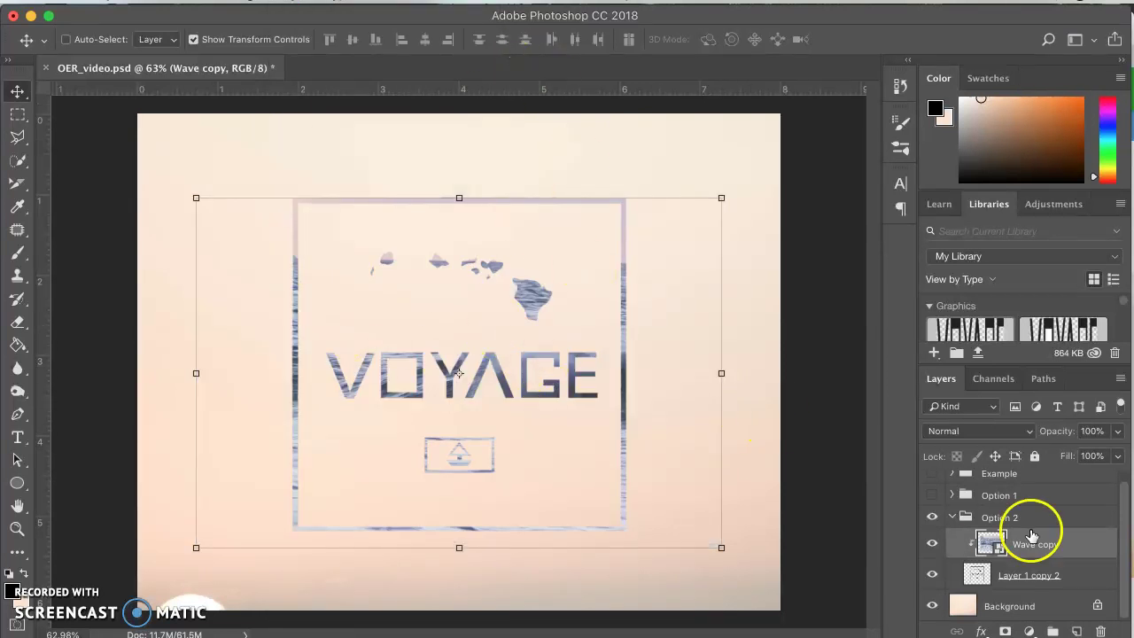
left_click(297, 0)
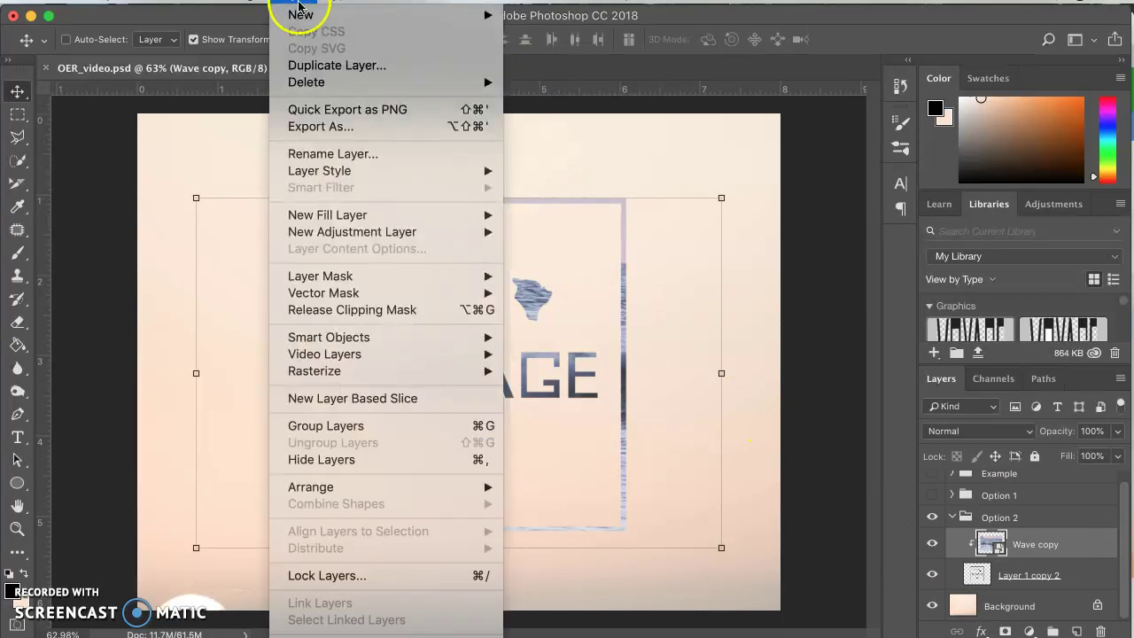
left_click(409, 310)
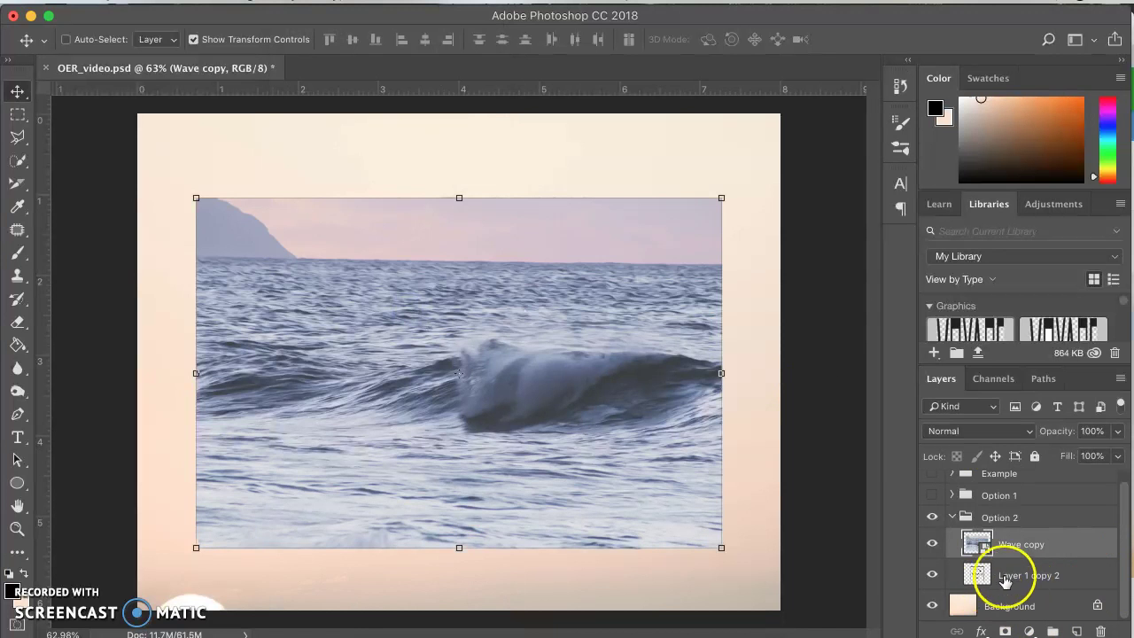
Move Layer 1 copy 2 above Wave copy and clip the logo to the photo with a clipping mask
left_click(982, 573)
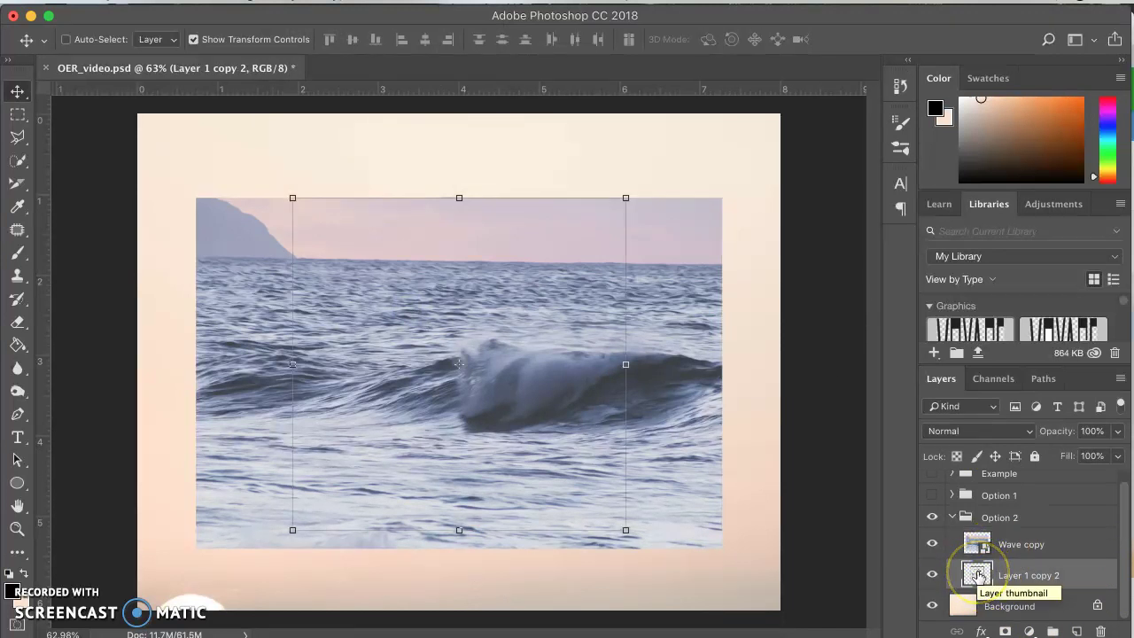
left_click_drag(978, 576, 979, 540)
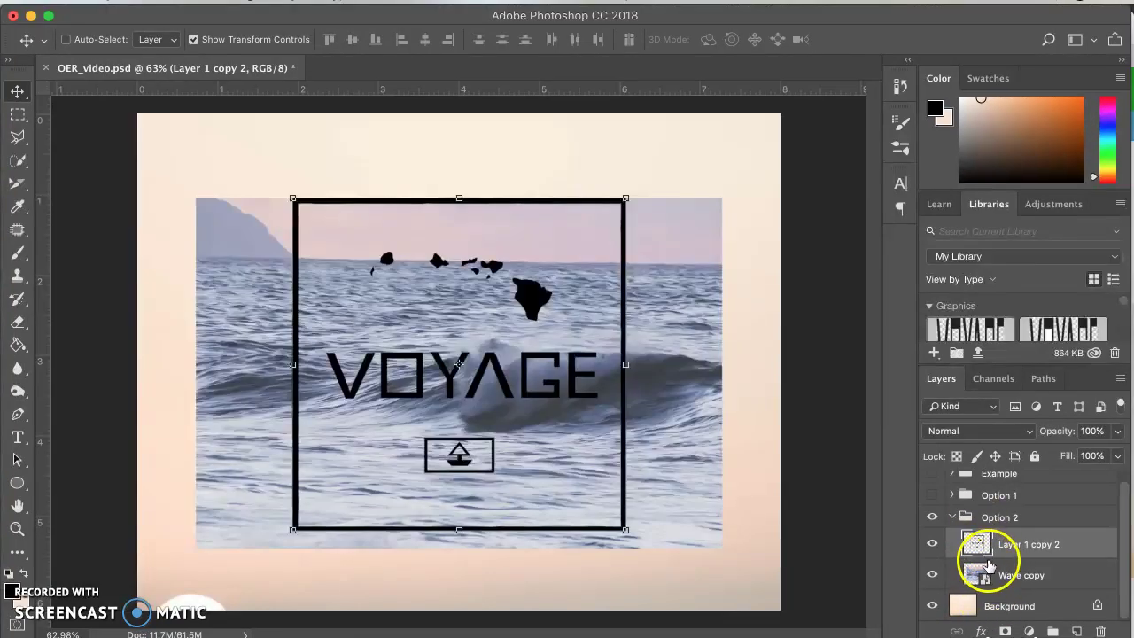
left_click(293, 1)
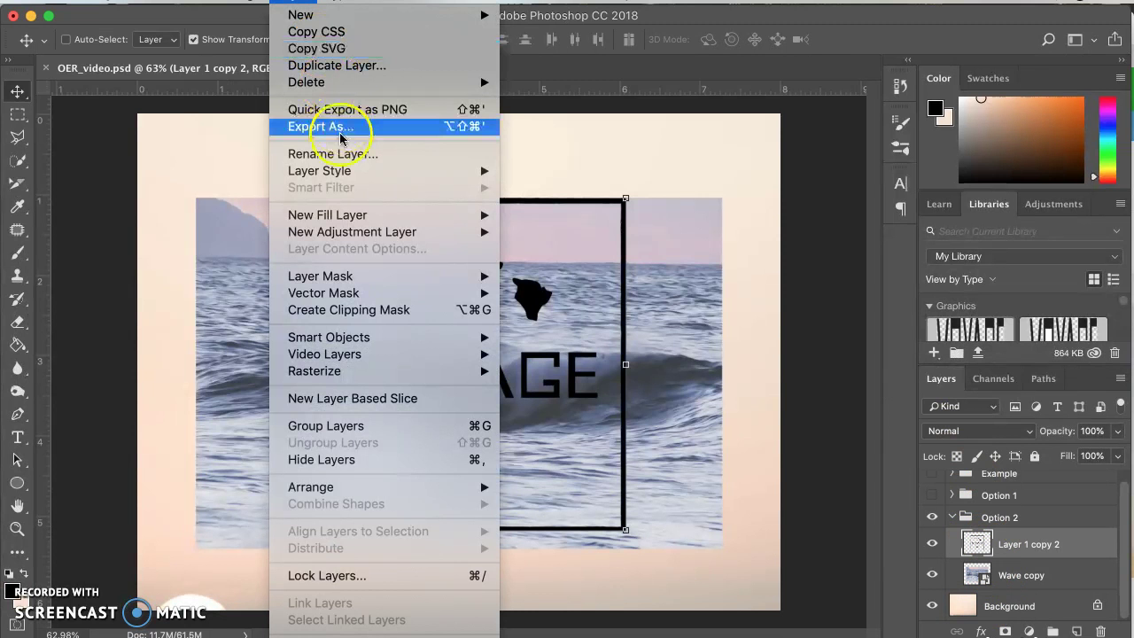
left_click(370, 310)
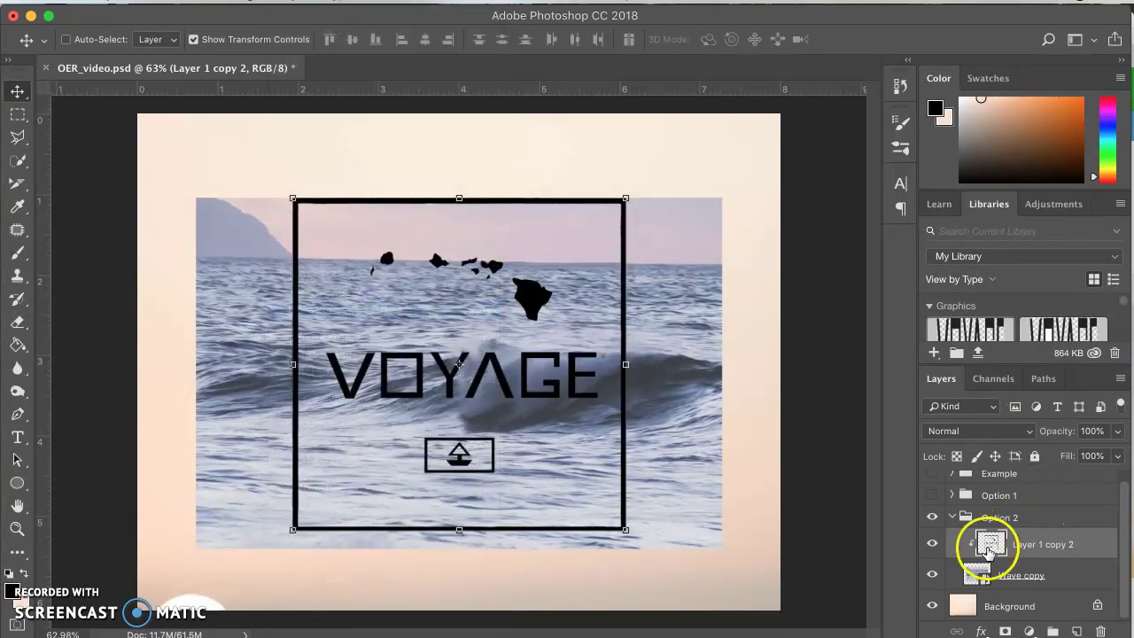
Nudge the clipped logo up by about 0.03 in and toggle both Option 2 layers' visibility to check the clipping
left_click_drag(558, 367, 552, 361)
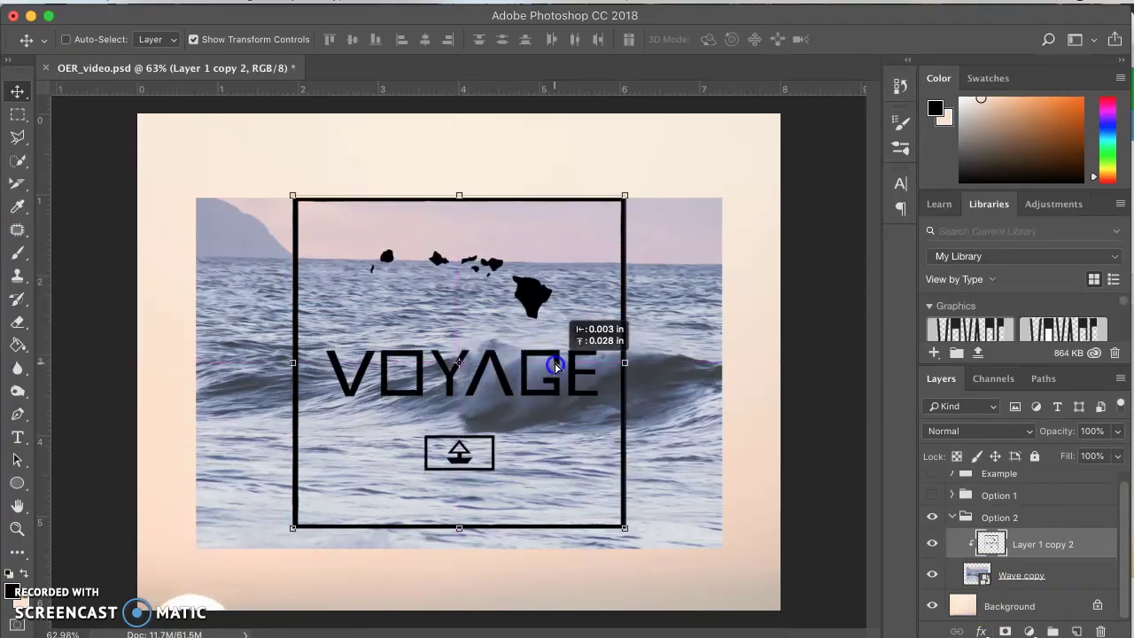
left_click(932, 575)
left_click(933, 576)
left_click(932, 550)
left_click(932, 550)
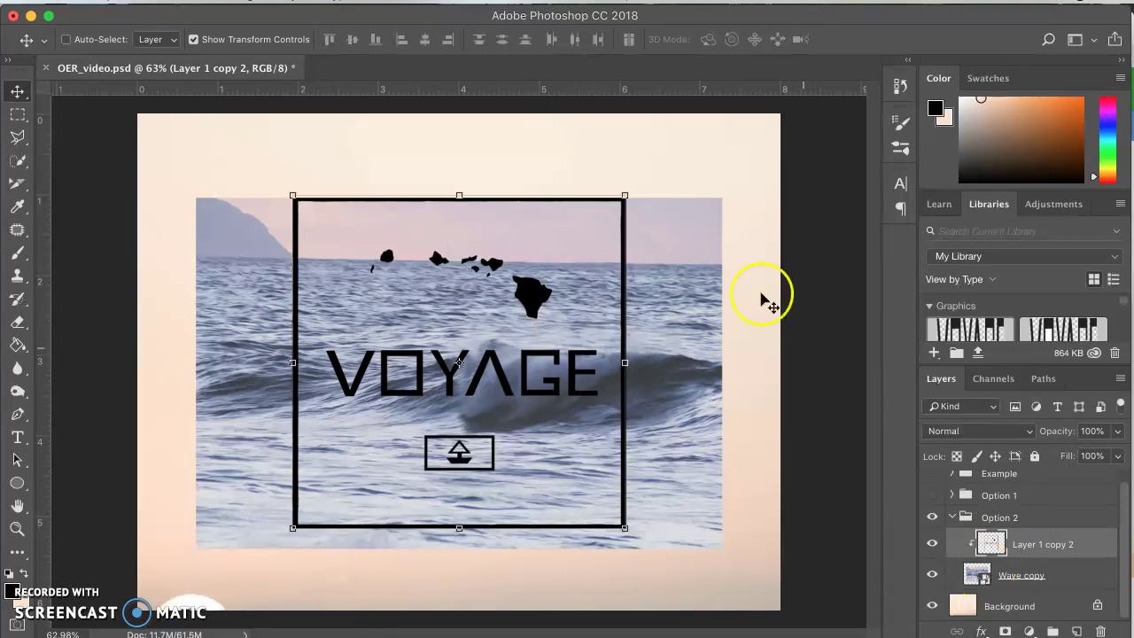
Release the clipping mask on Layer 1 copy 2, and collapse and hide the Option 2 group
left_click(986, 551, "alt")
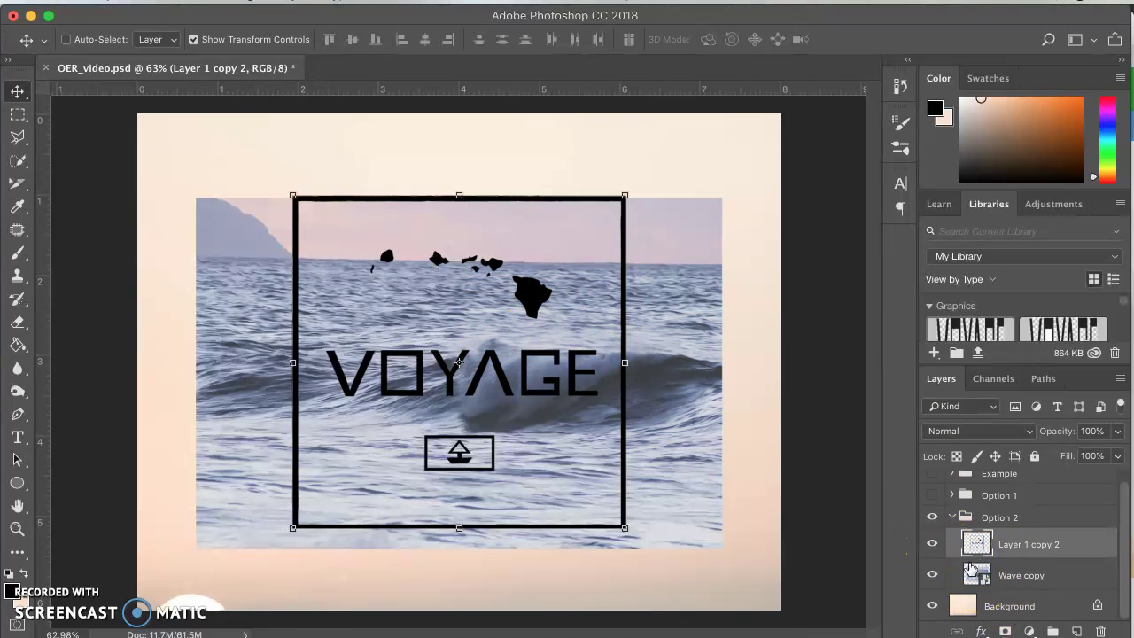
left_click(952, 517)
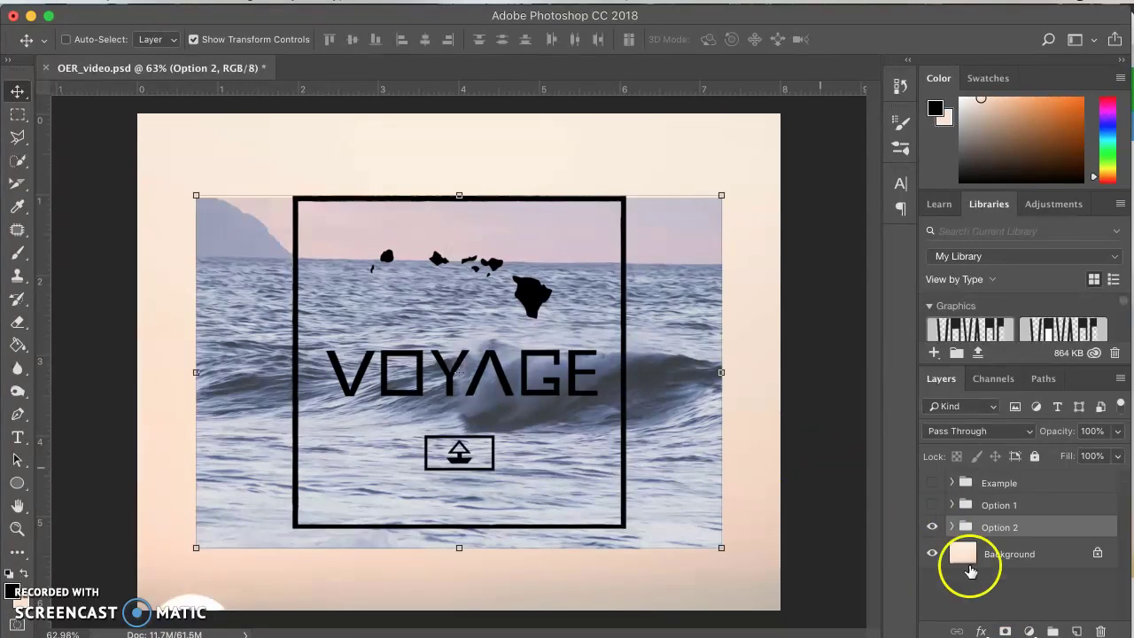
left_click(933, 526)
Add a black type layer reading "Text" and enlarge it to about 2.8 in wide near the middle of the canvas
key("t")
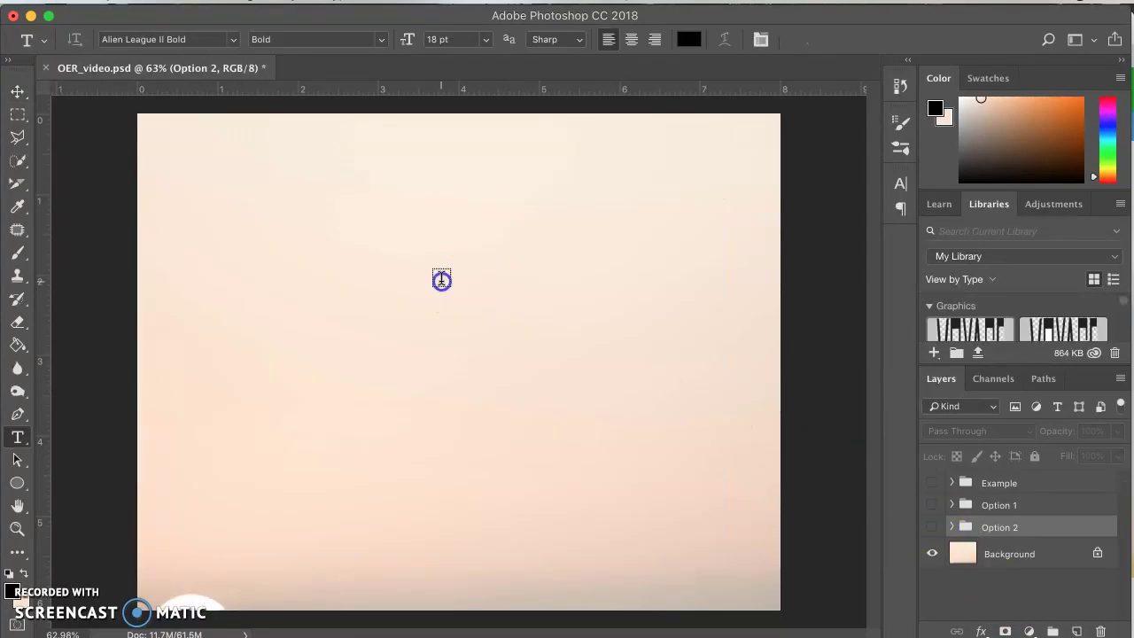
left_click(441, 278)
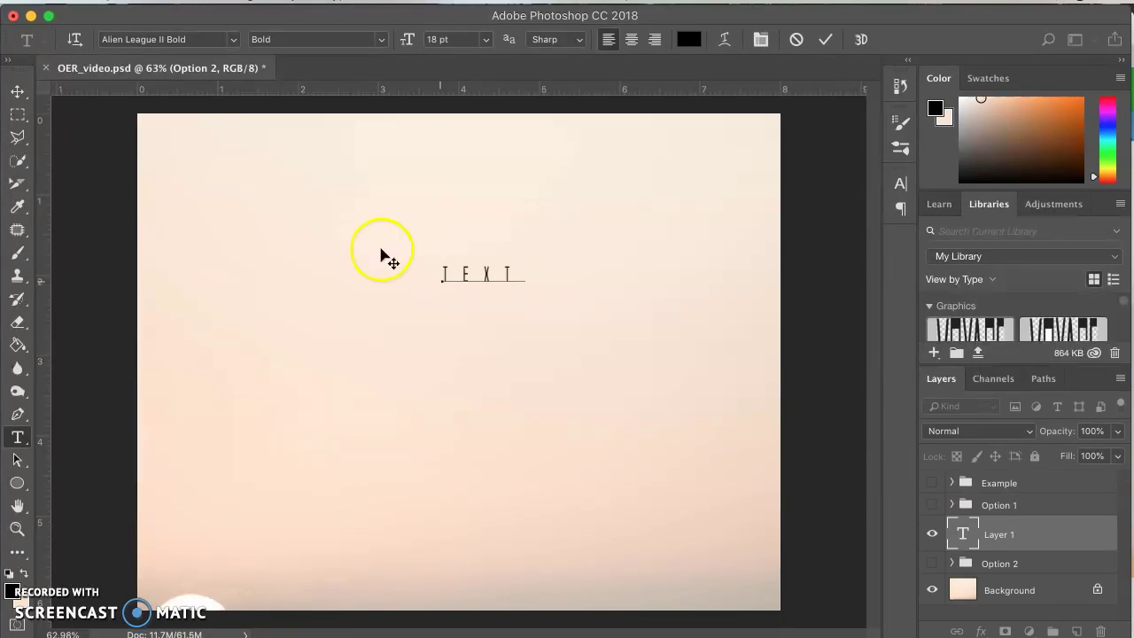
left_click(18, 92)
left_click_drag(513, 264, 622, 237)
left_click_drag(576, 261, 537, 331)
key("Return")
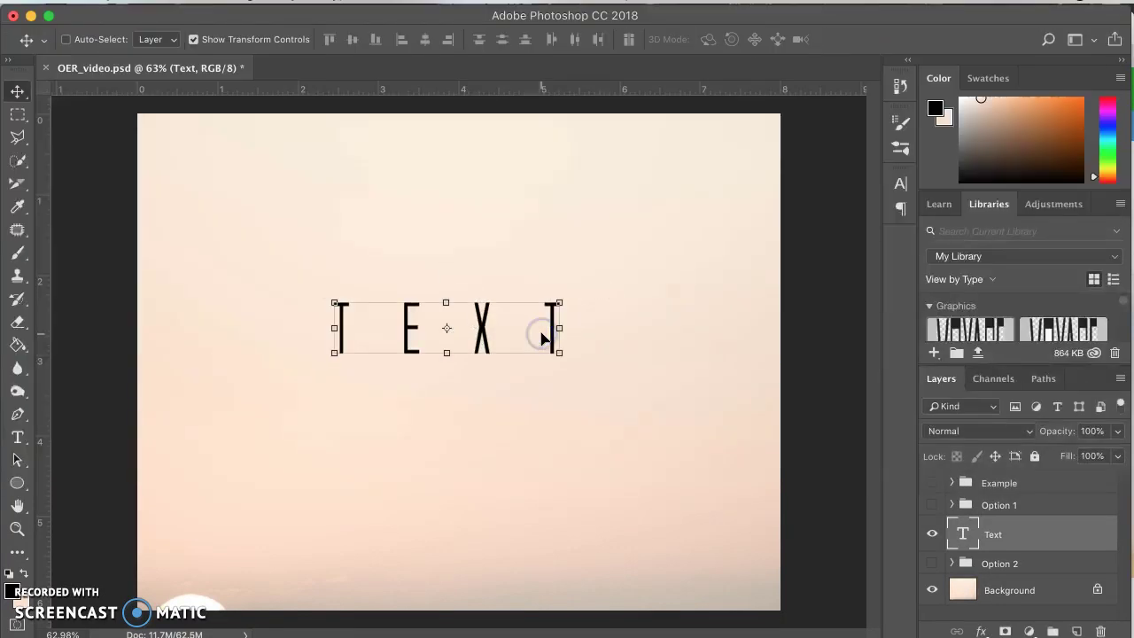
Look through the Example, Option 1 and Option 2 groups for a wave photo layer to reuse
left_click(954, 484)
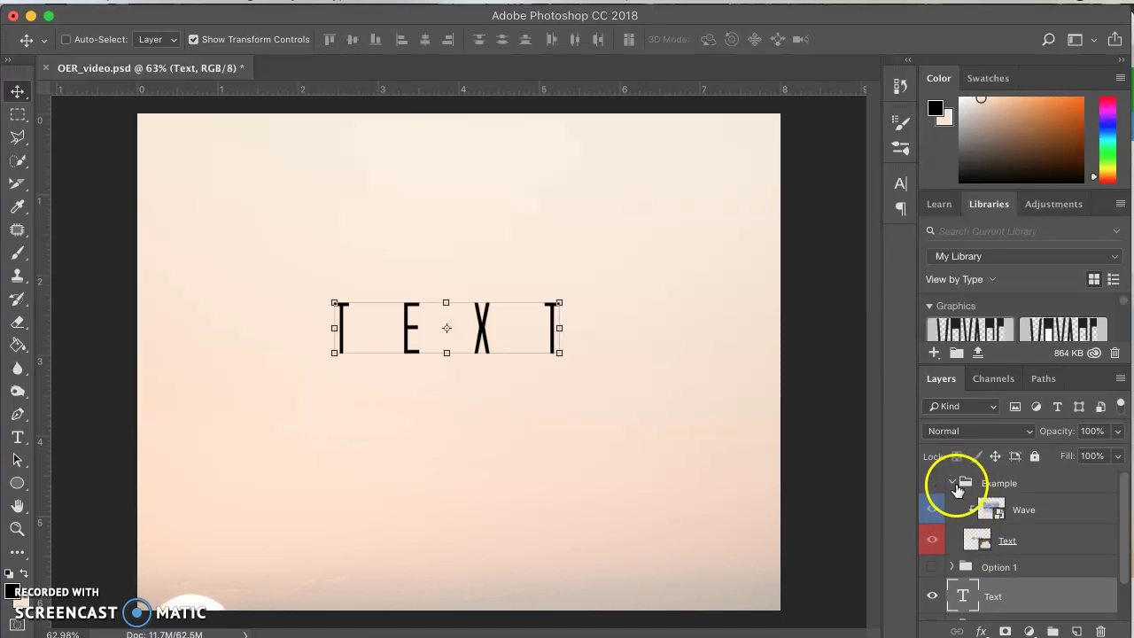
left_click(953, 483)
left_click(951, 505)
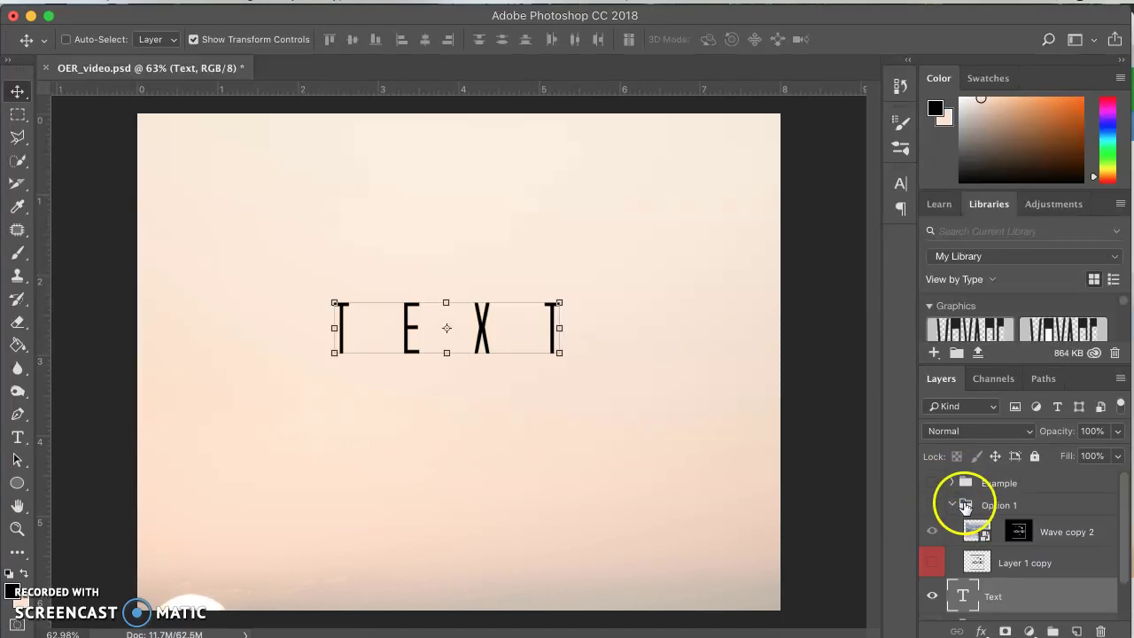
left_click(951, 505)
left_click(952, 555)
scroll(951, 558, "down", 2)
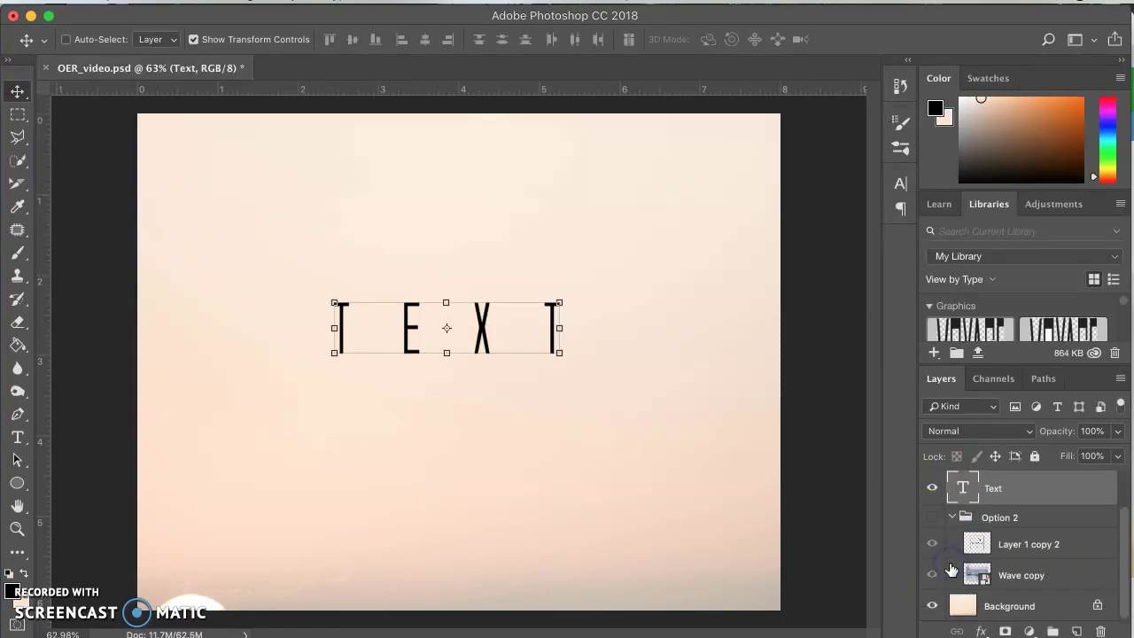
left_click(951, 535)
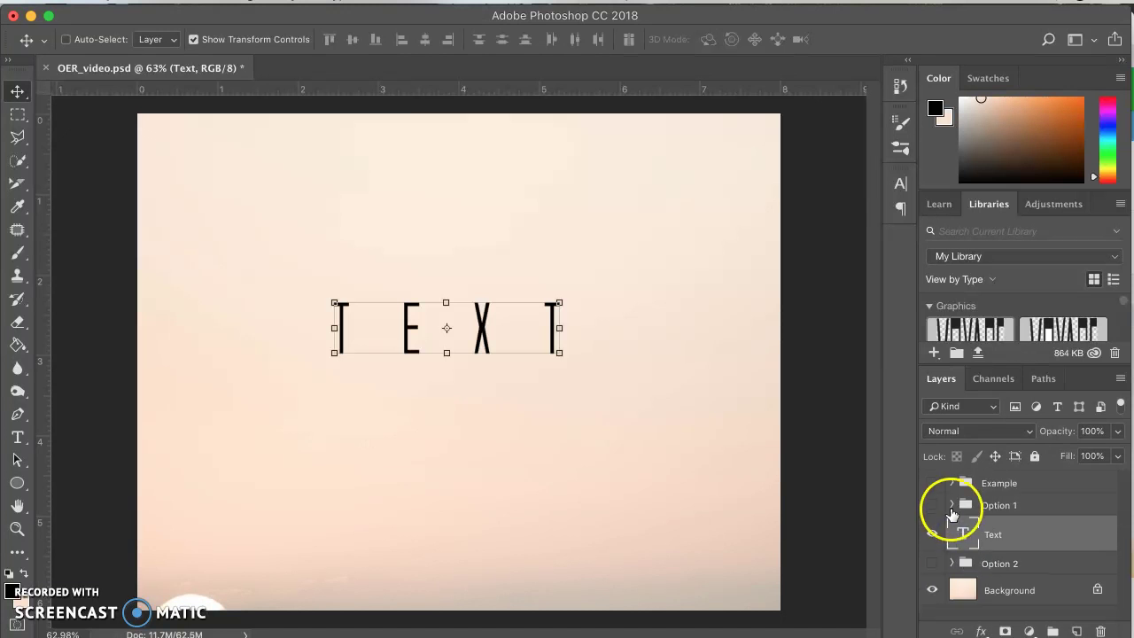
left_click(951, 507)
scroll(955, 531, "down", 2)
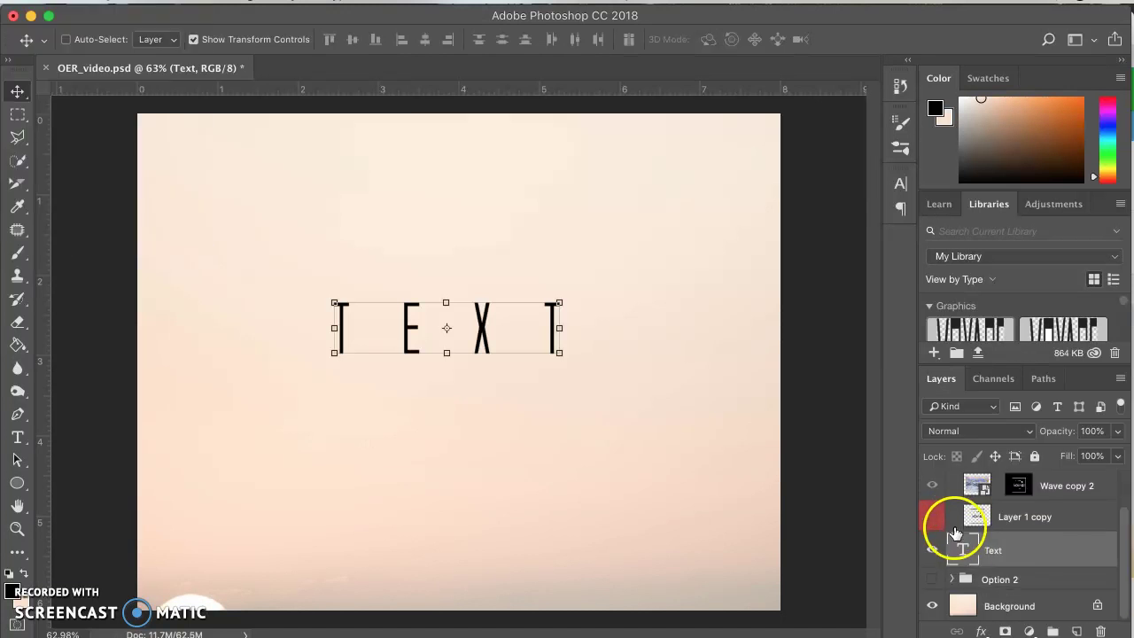
scroll(955, 531, "up", 2)
left_click(950, 504)
Duplicate the Wave layer from the Example group, place the copy directly above the Text layer, and collapse the group
left_click(952, 481)
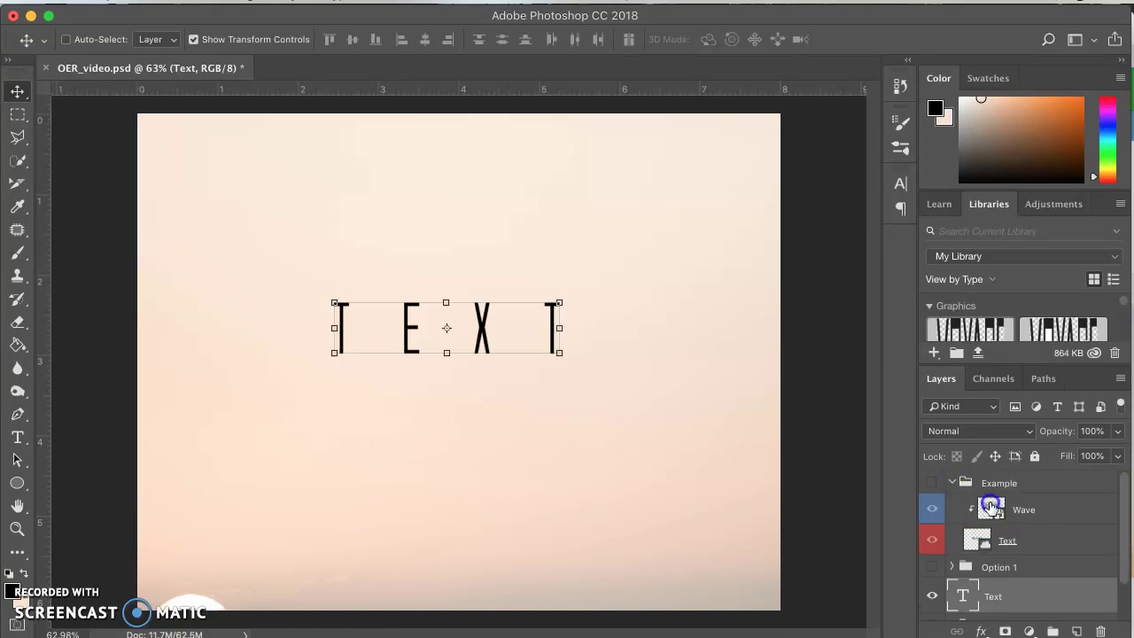
left_click(991, 505)
key("super+j")
left_click_drag(978, 505, 975, 470)
left_click_drag(977, 510, 968, 549)
left_click(952, 514)
left_click(964, 489)
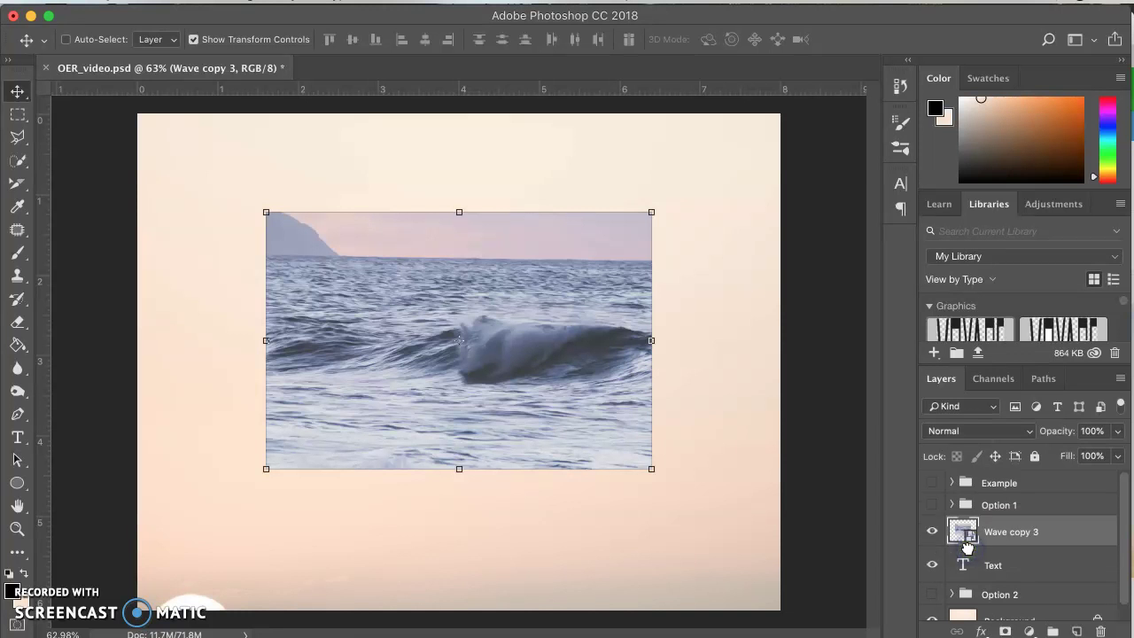
Toggle Wave copy 3's visibility, then try clipping it to the Text layer and release the clipping mask
left_click(932, 532)
left_click(931, 533)
left_click(931, 533)
left_click(933, 533)
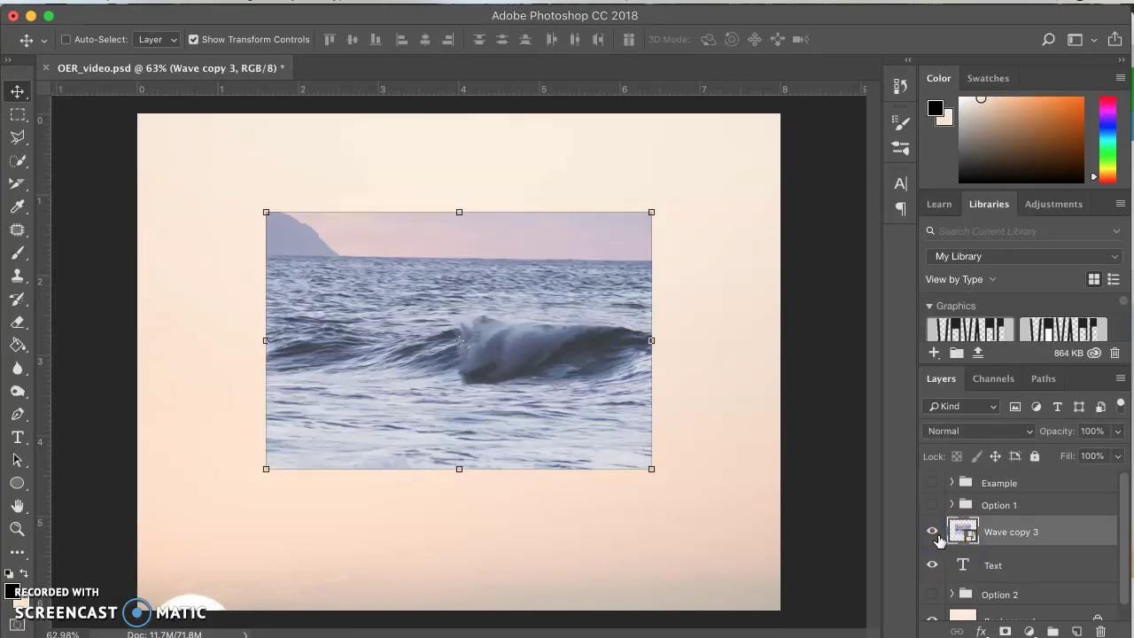
left_click(983, 544, "alt")
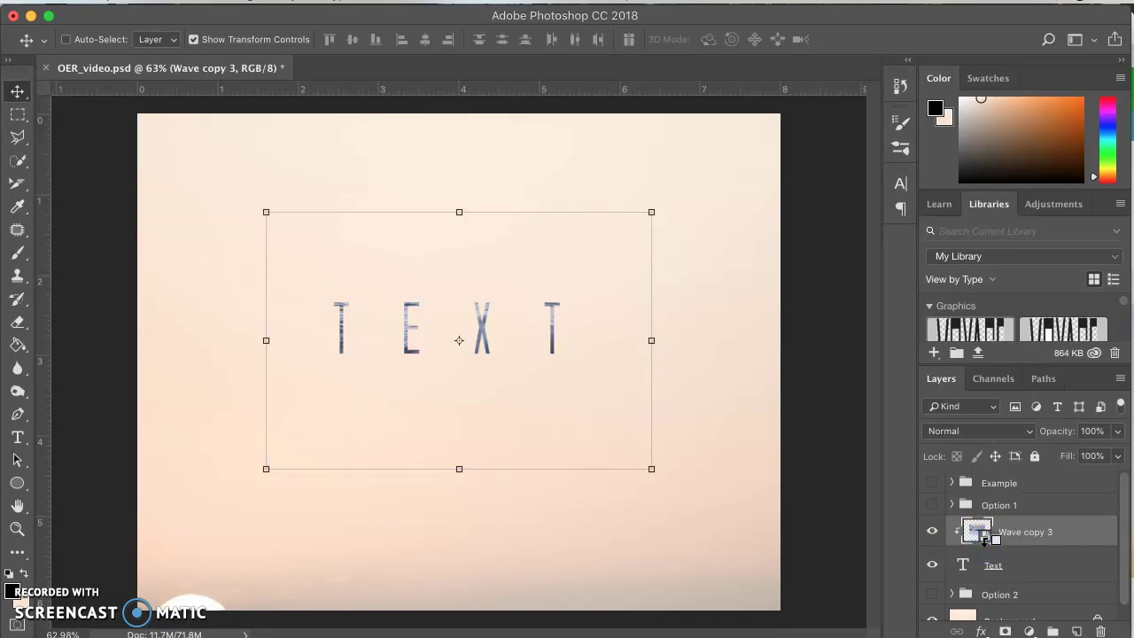
left_click(984, 543, "alt")
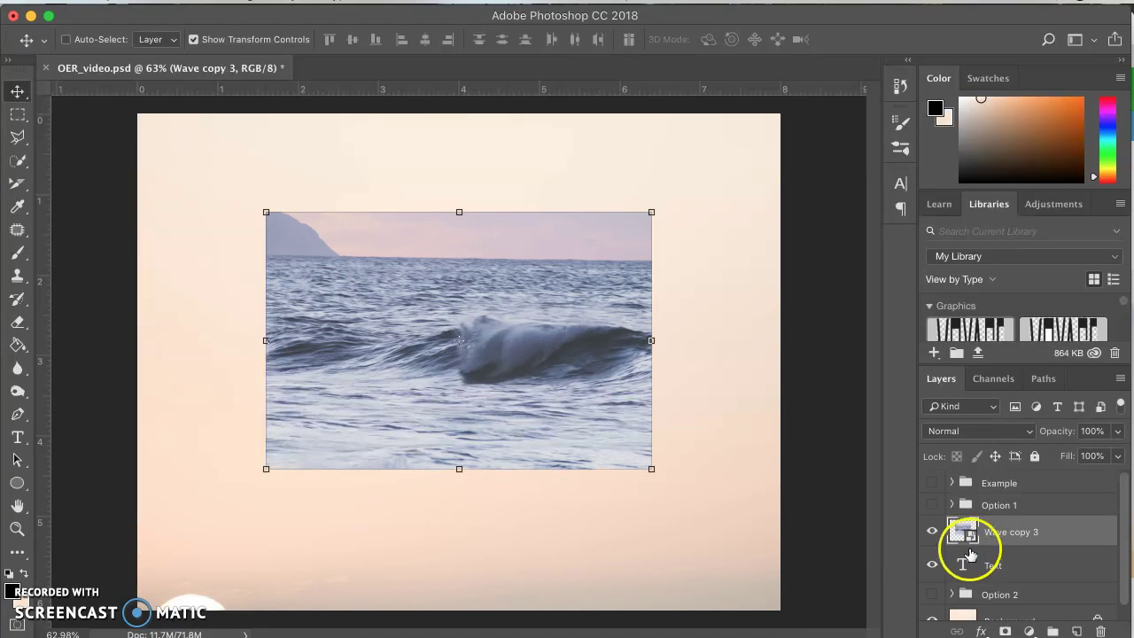
Load the Text layer's letters as a selection and add it as a layer mask on Wave copy 3
left_click(964, 564)
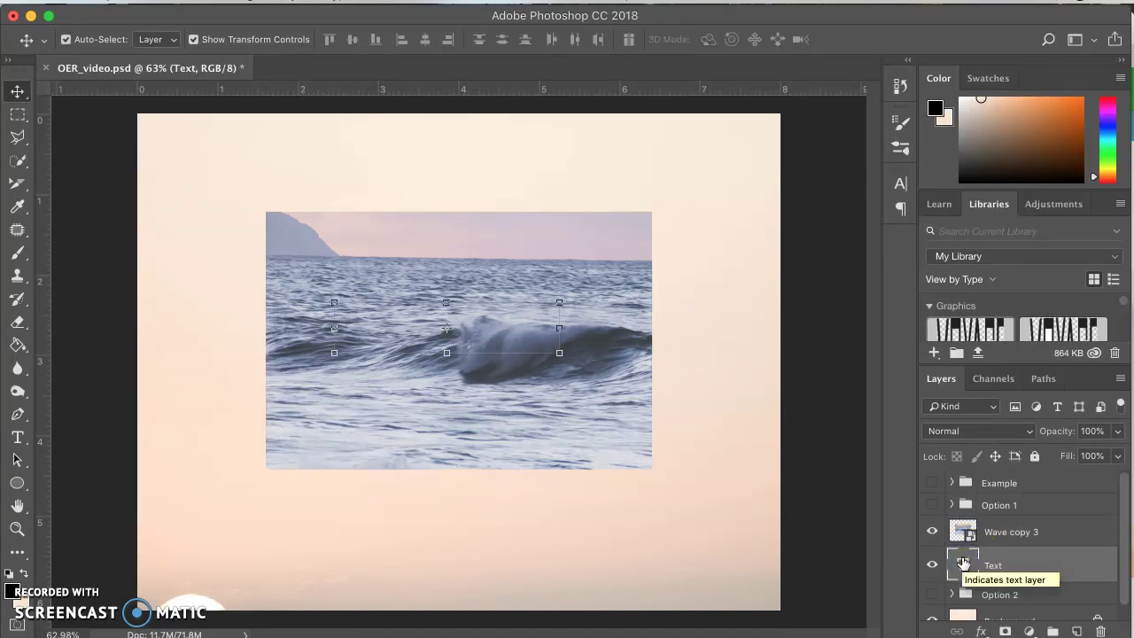
left_click(964, 564, "super")
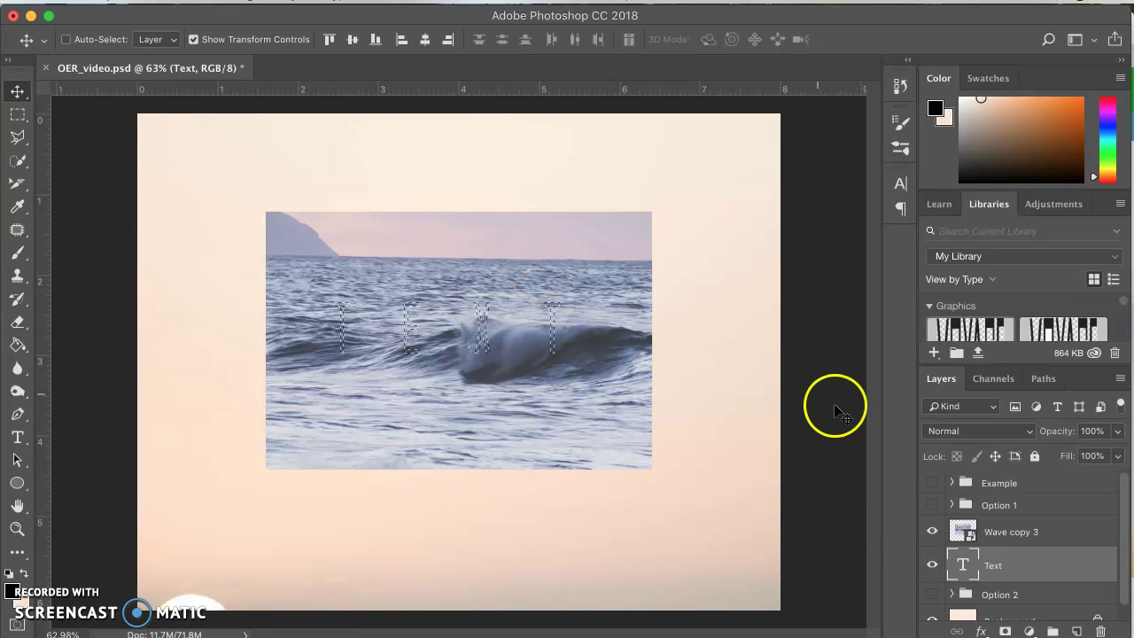
left_click(1062, 538)
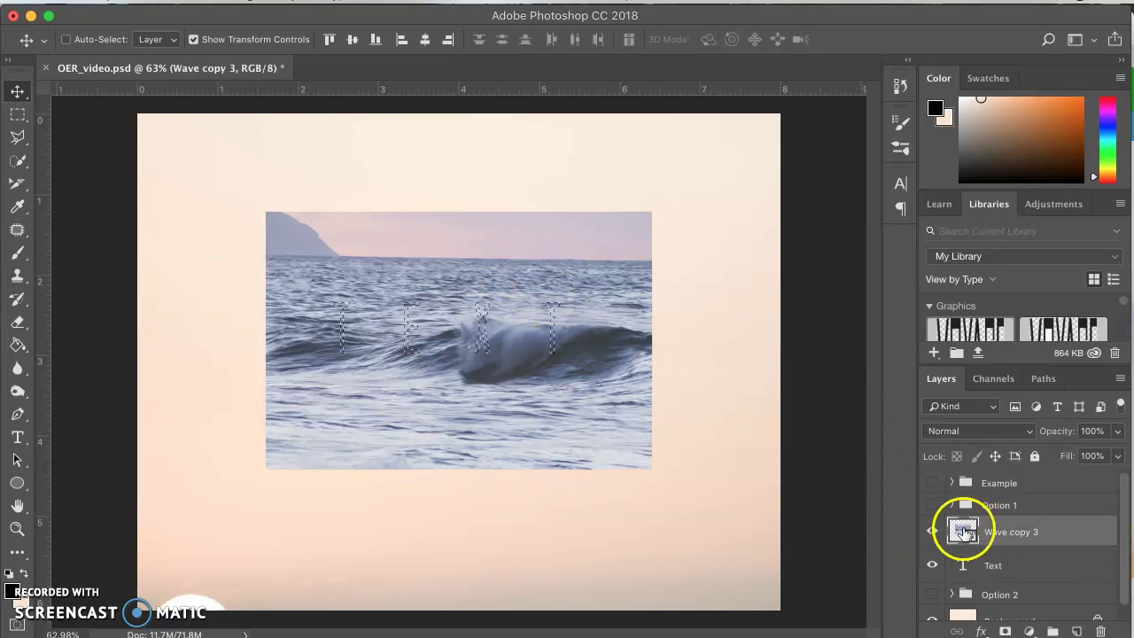
left_click(1015, 563)
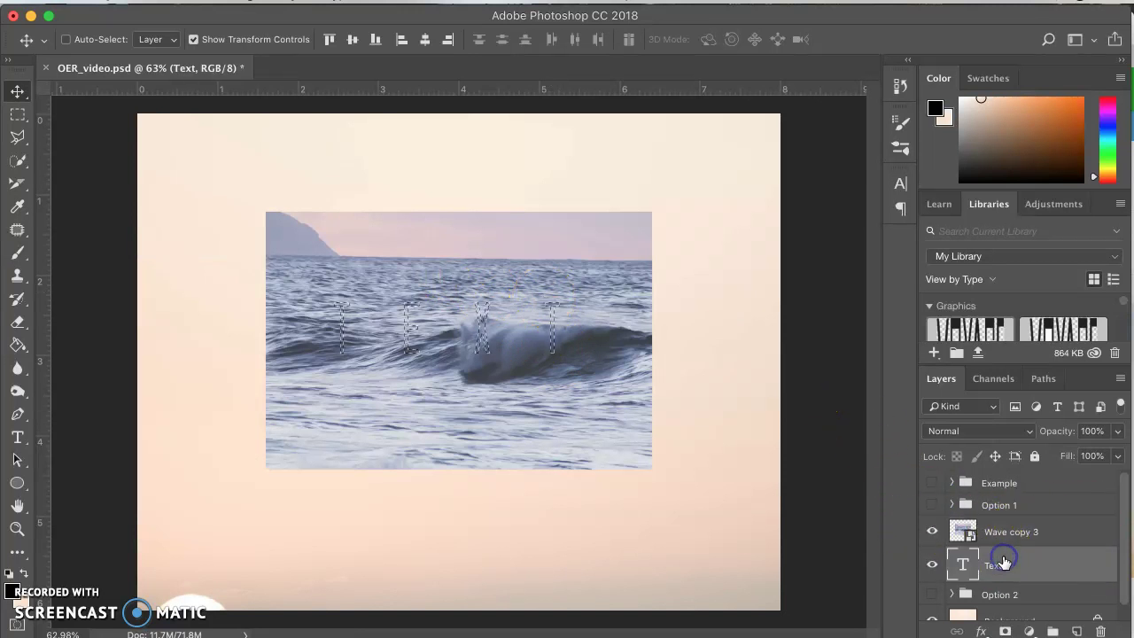
left_click(1006, 631)
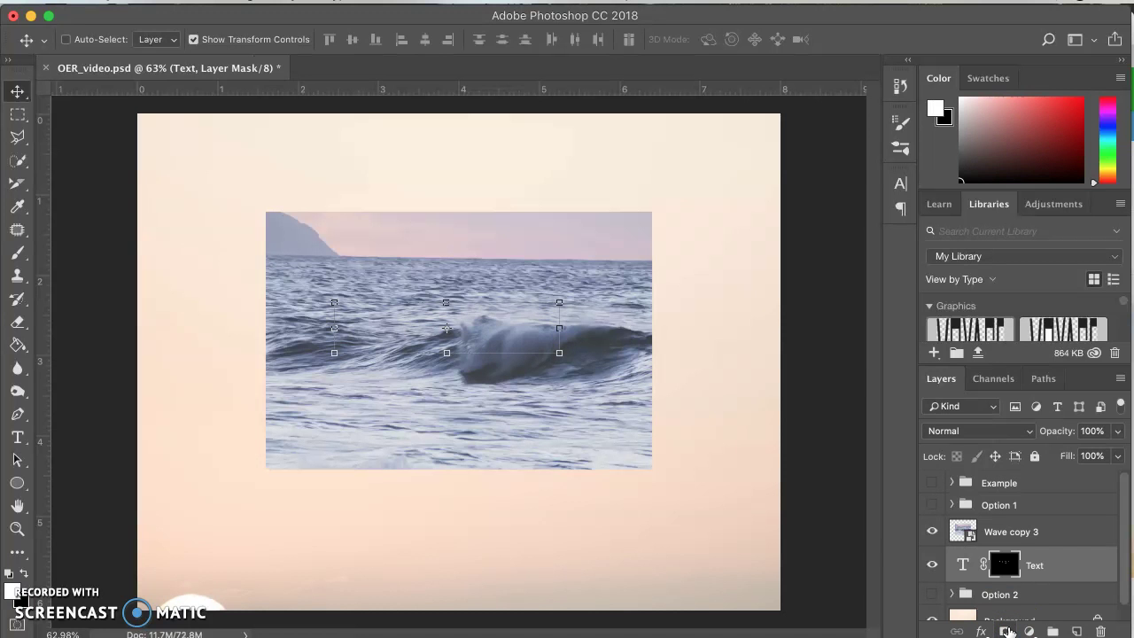
key("ctrl+z")
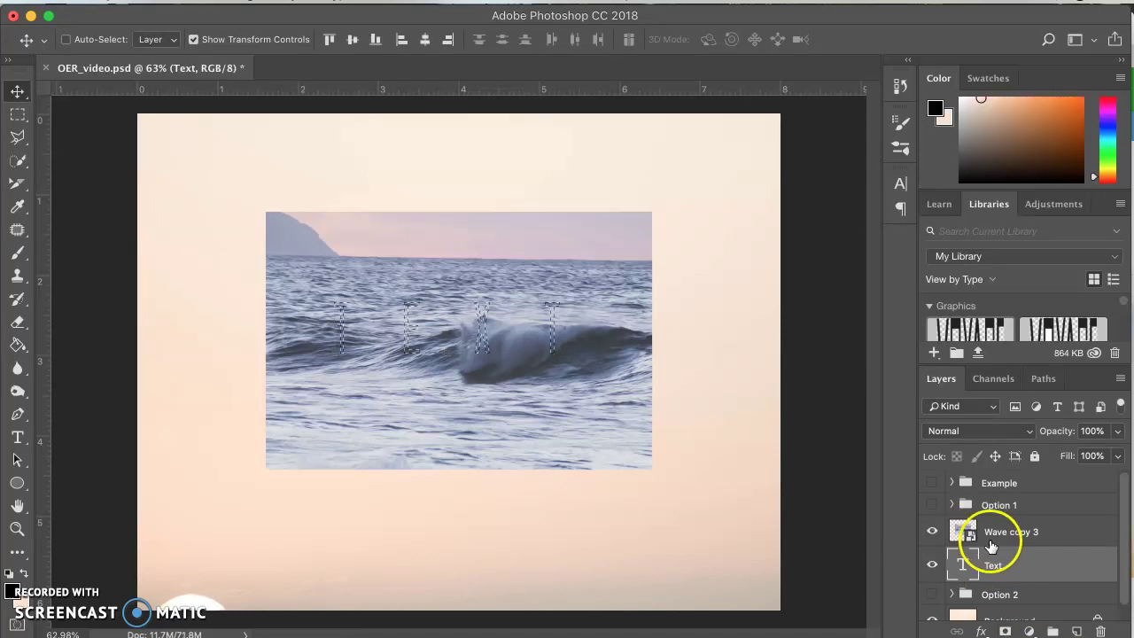
left_click(1045, 532)
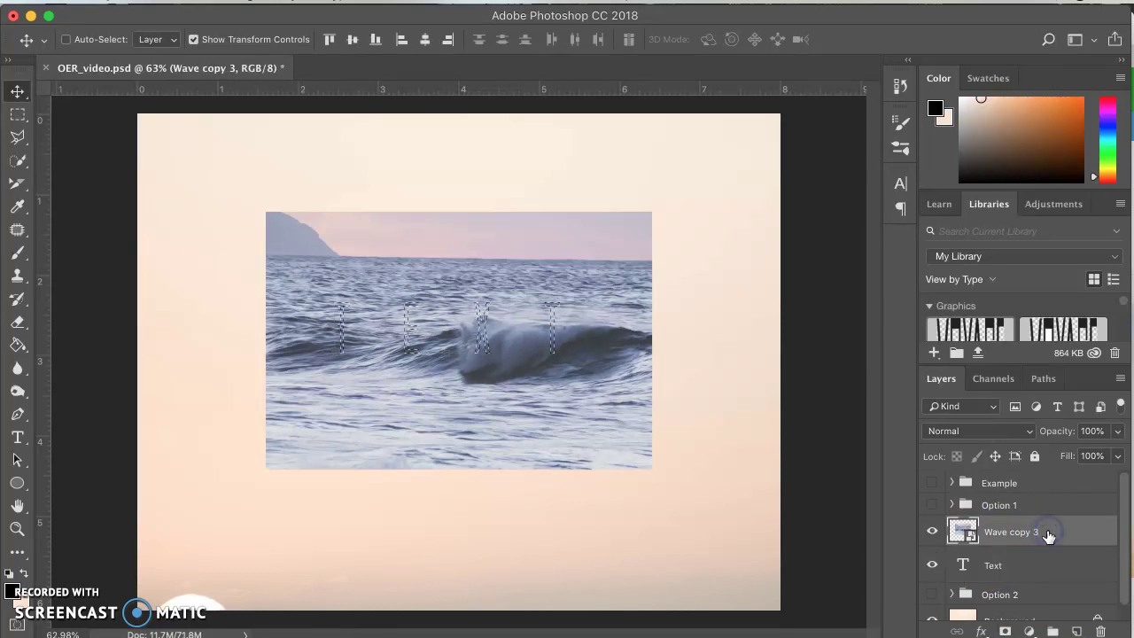
left_click(1005, 630)
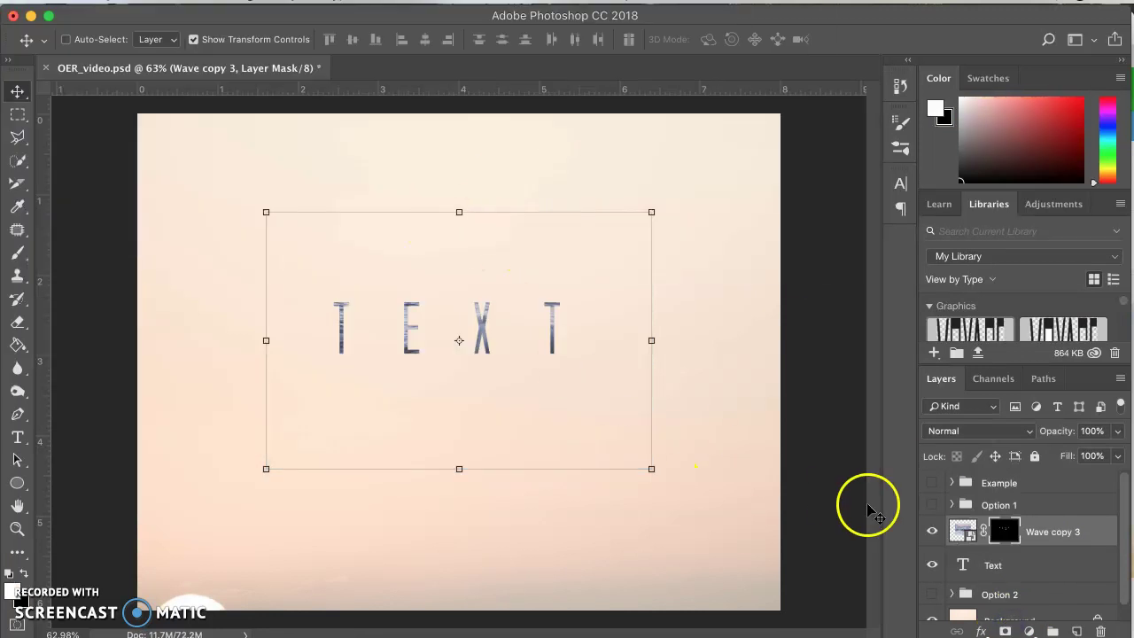
Delete the Wave copy 3 layer and the Text layer
key("Delete")
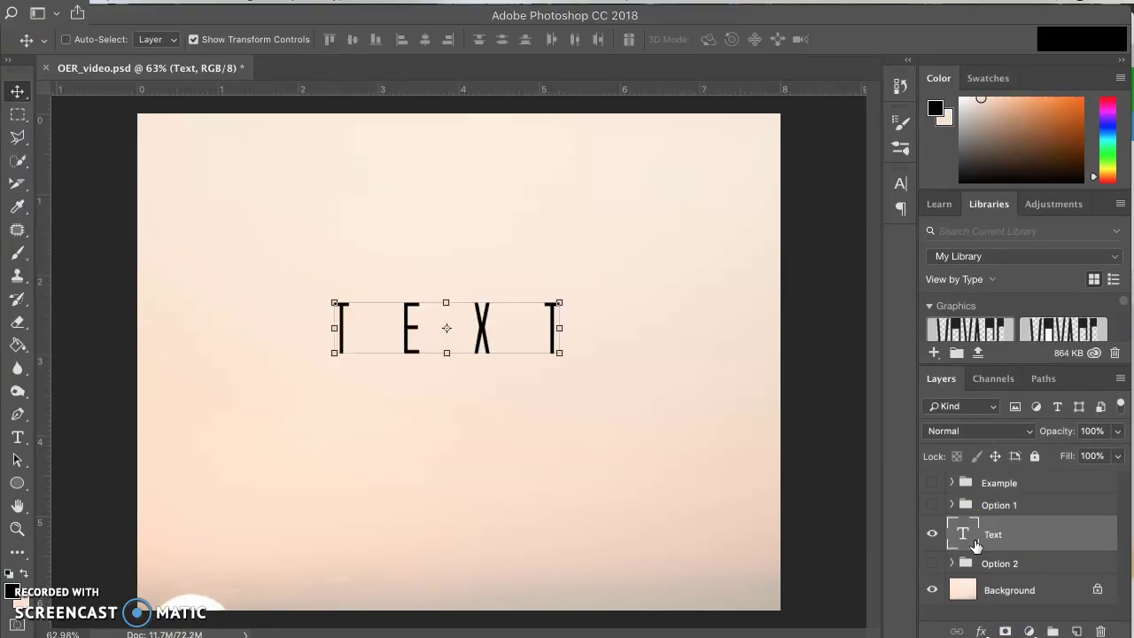
left_click(966, 537)
key("Delete")
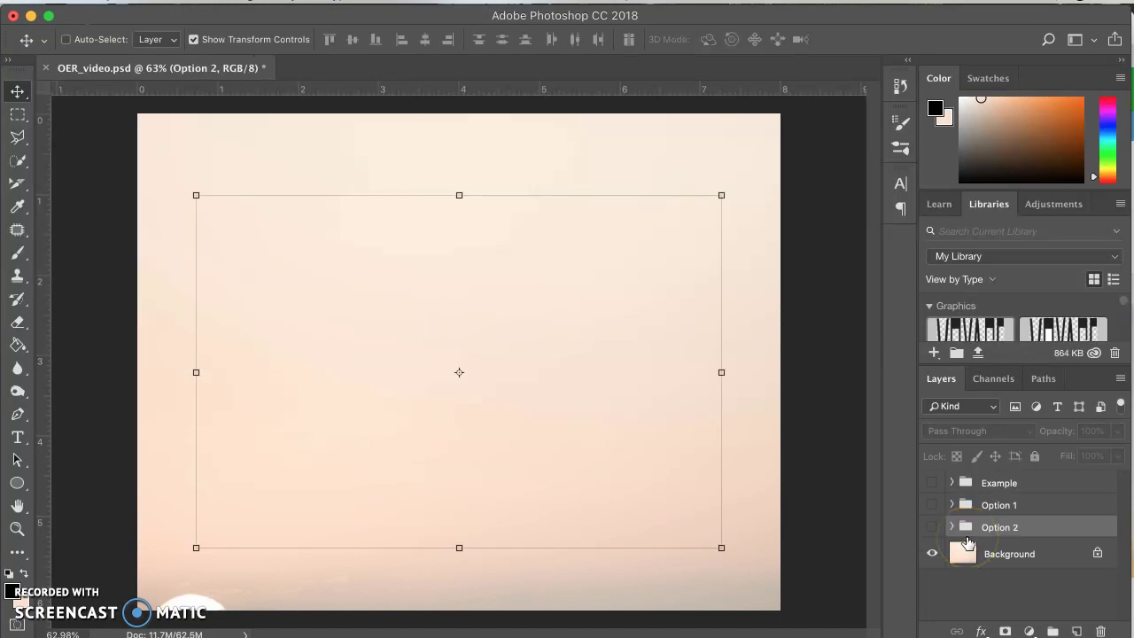
Draw a black circle about 787 px in diameter with the Ellipse tool and move it up toward the canvas centre
left_click(17, 483)
left_click_drag(365, 312, 636, 531)
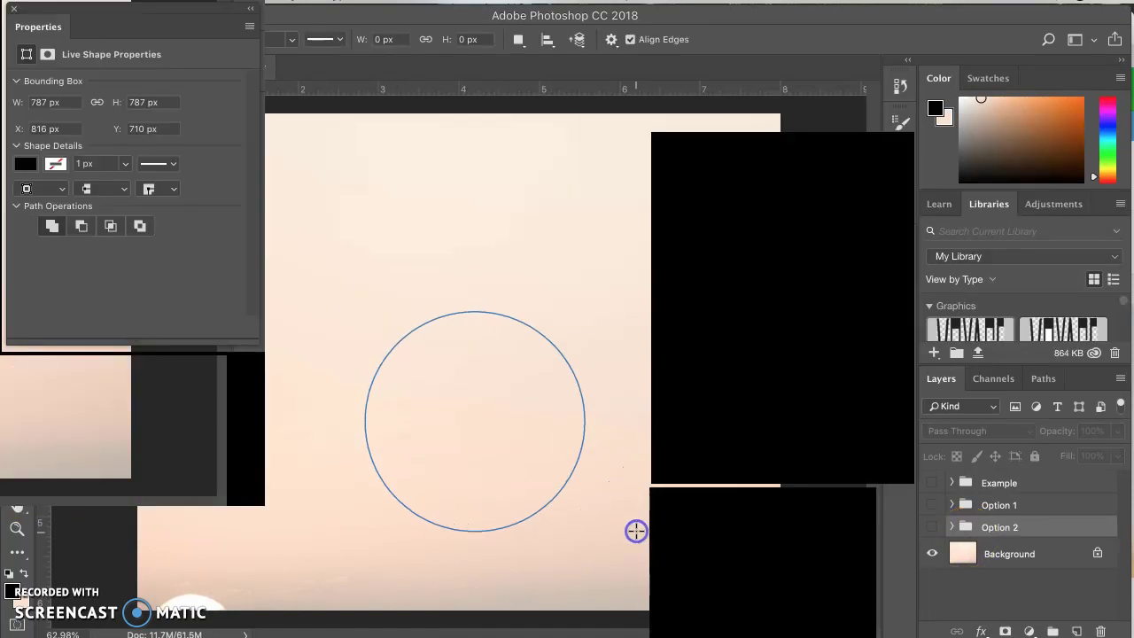
left_click(663, 141)
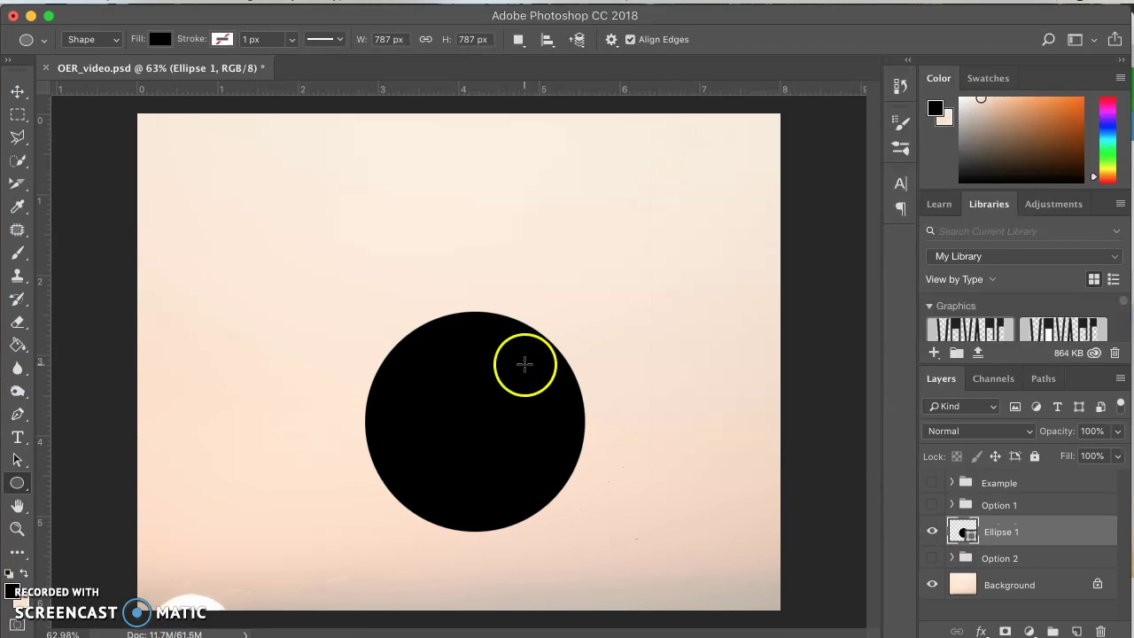
key("v")
left_click_drag(506, 380, 506, 320)
Duplicate the Wave layer from the Example group, place the copy at the top of the layer stack, and collapse the group
left_click(952, 483)
left_click(990, 512)
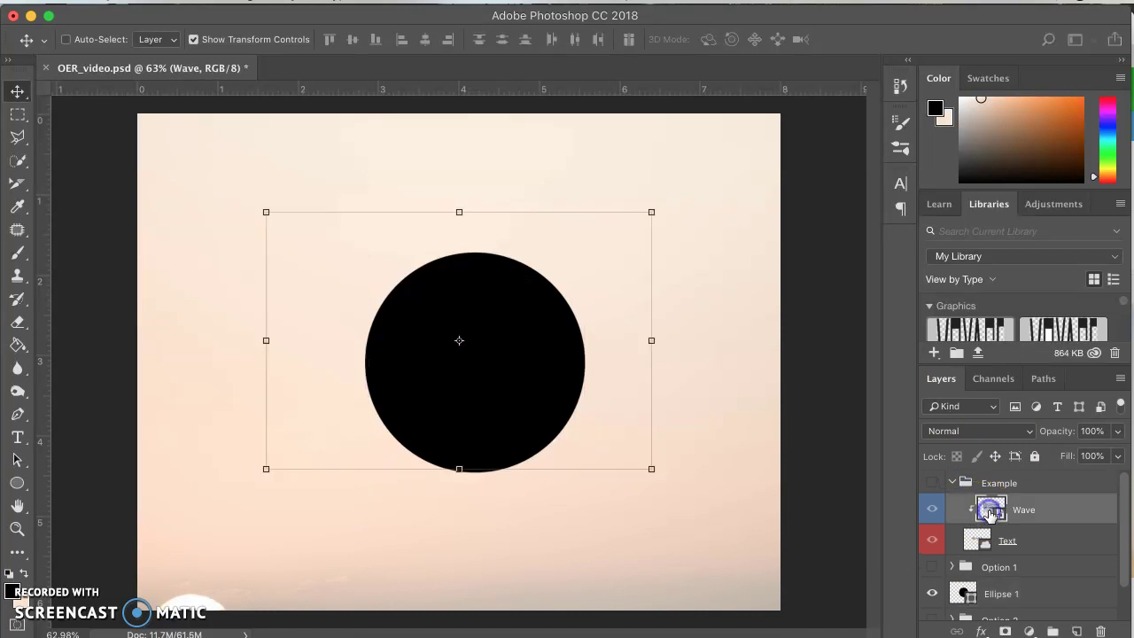
key("super+j")
left_click_drag(964, 509, 972, 474)
left_click(952, 513)
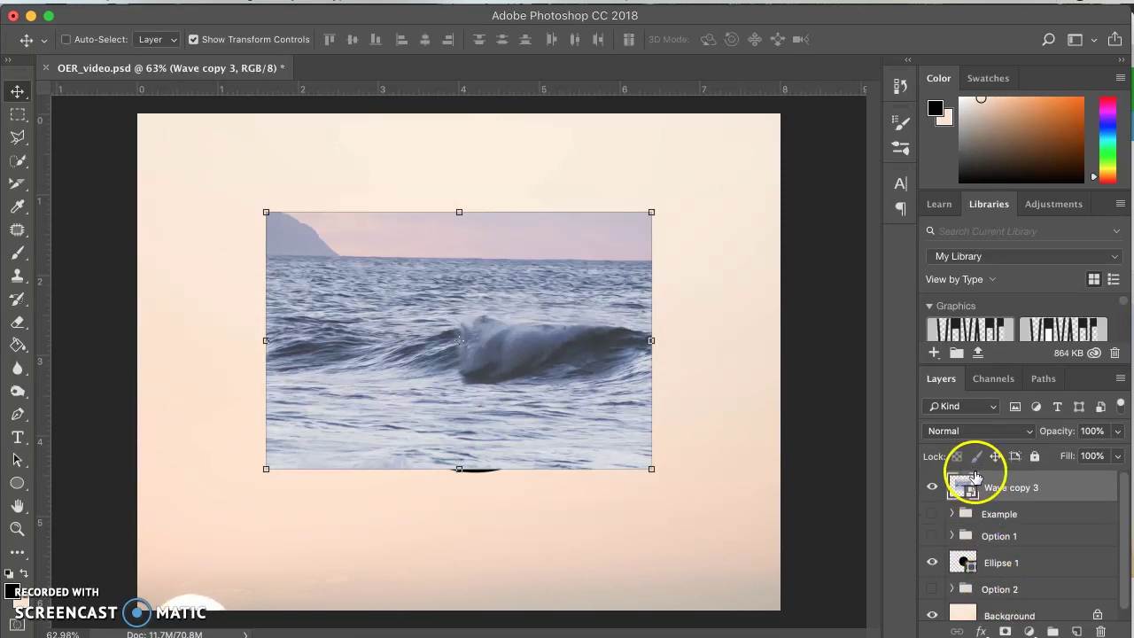
Try clipping Wave copy 3 to the Example group below it and show the group to check the clip
left_click(297, 3)
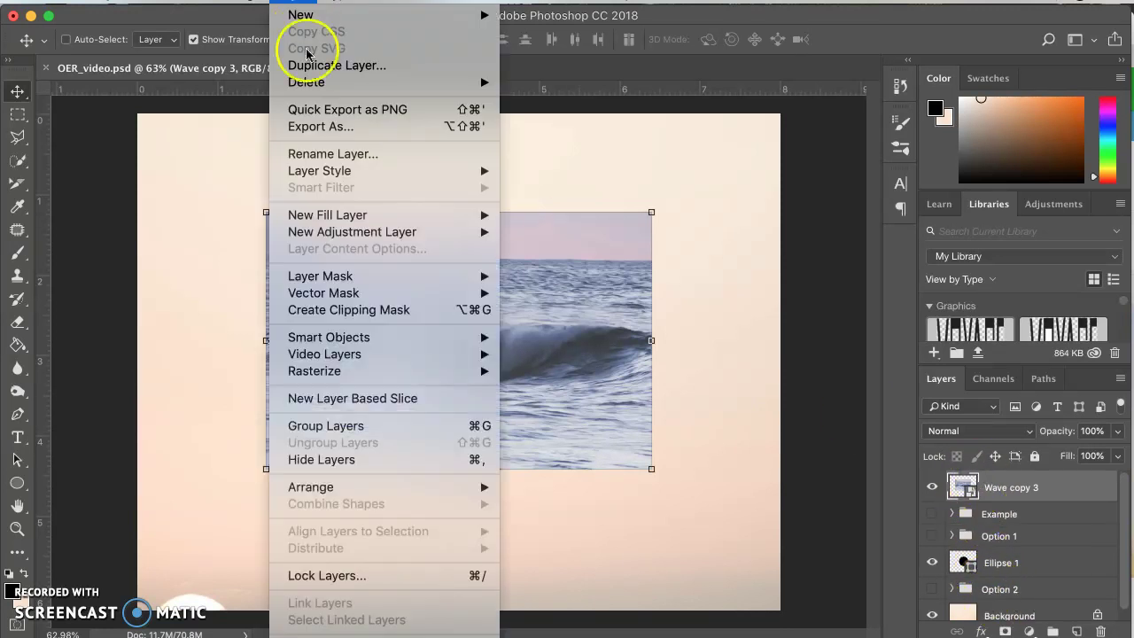
left_click(360, 311)
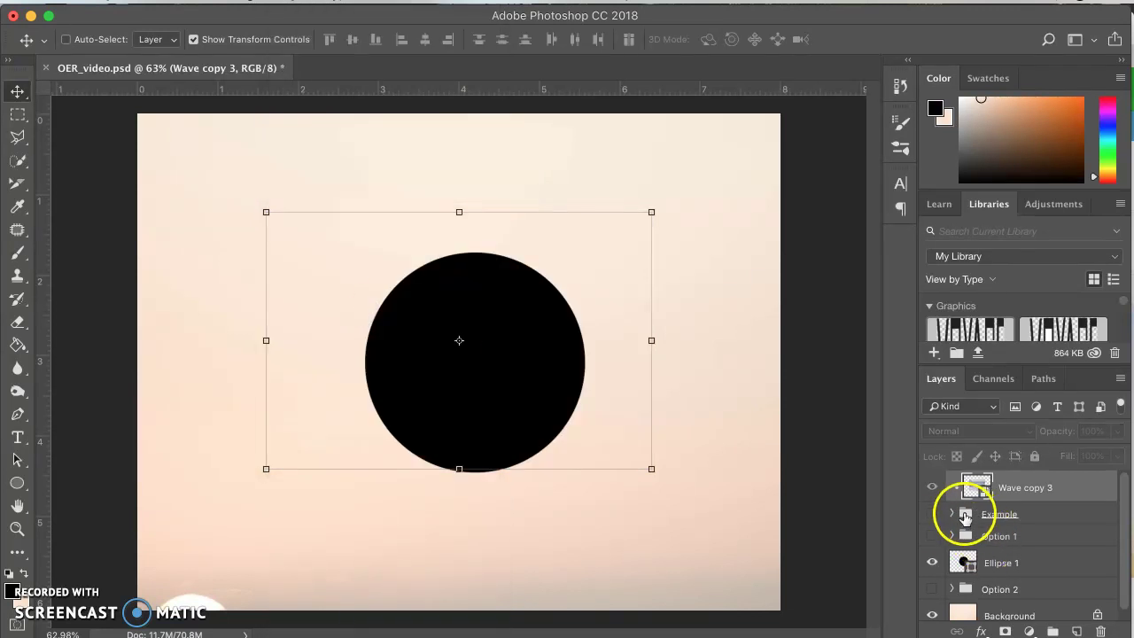
left_click(933, 515)
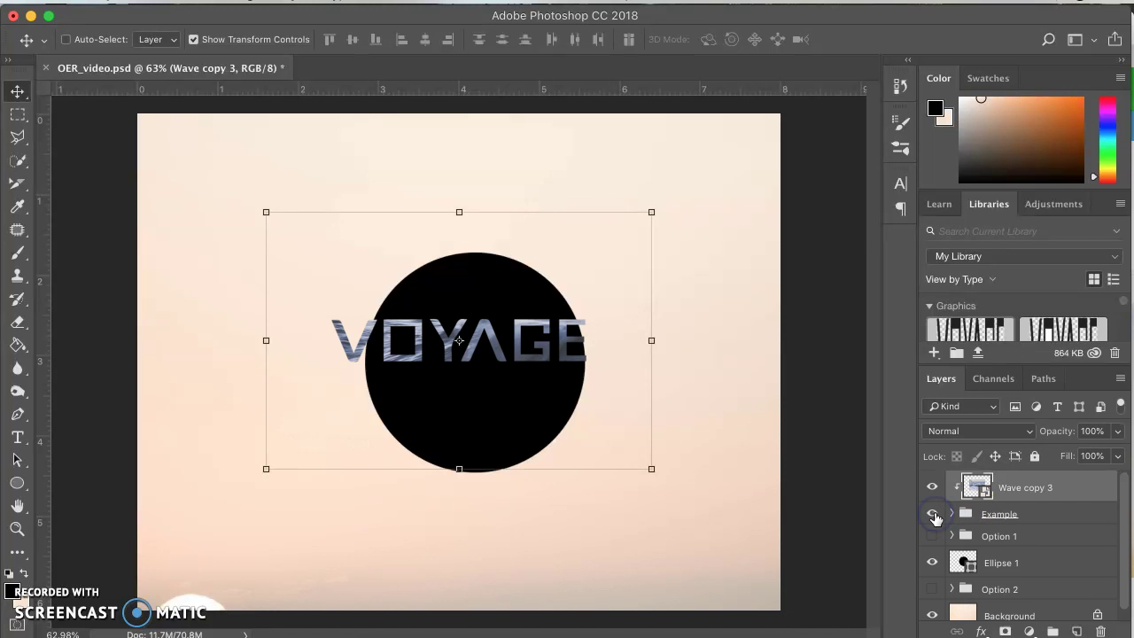
left_click(952, 514)
left_click(951, 514)
Place Wave copy 3 unclipped directly above Ellipse 1 and toggle its visibility to compare the two layers
left_click_drag(955, 510, 990, 523)
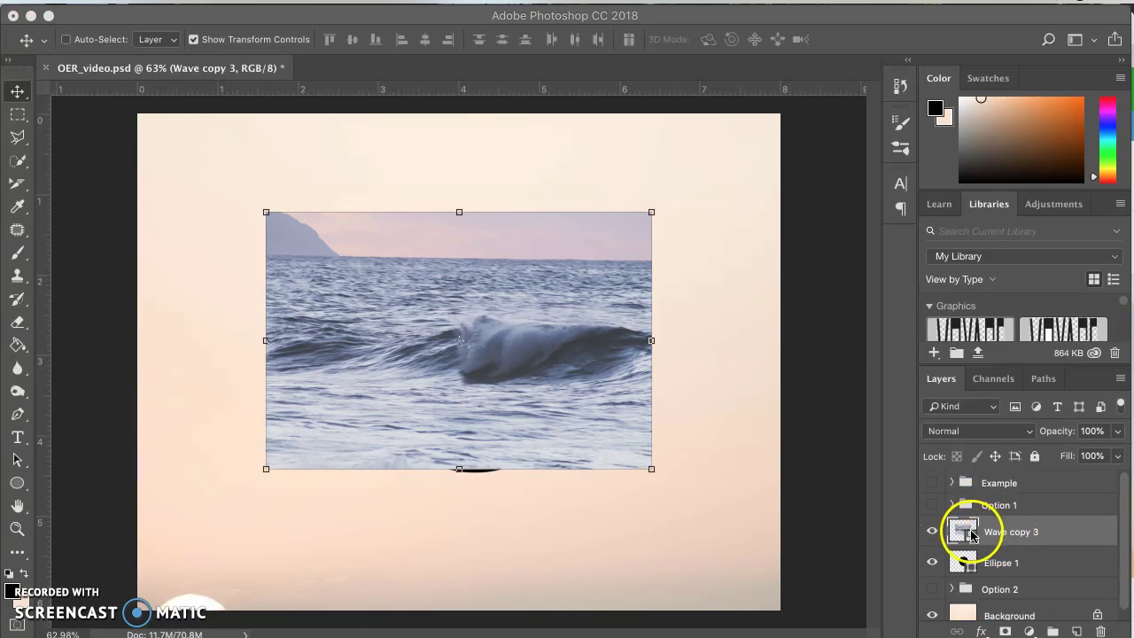
left_click(932, 532)
left_click(932, 531)
Load the Ellipse 1 circle as a selection and add it as a layer mask on Wave copy 3
left_click(974, 559)
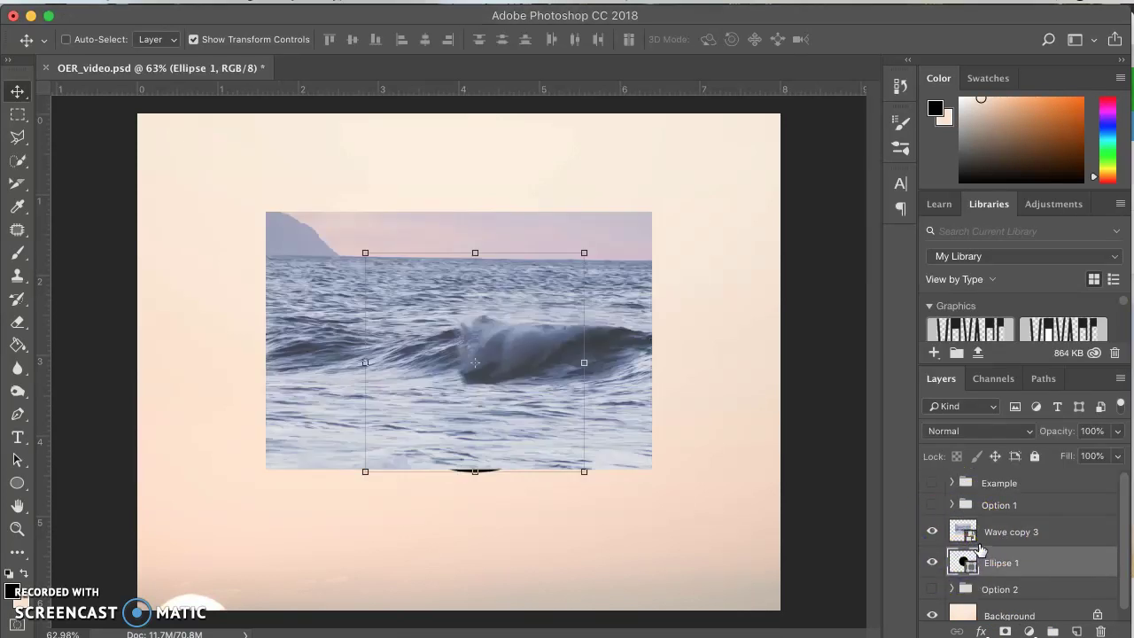
left_click_drag(979, 548, 969, 559)
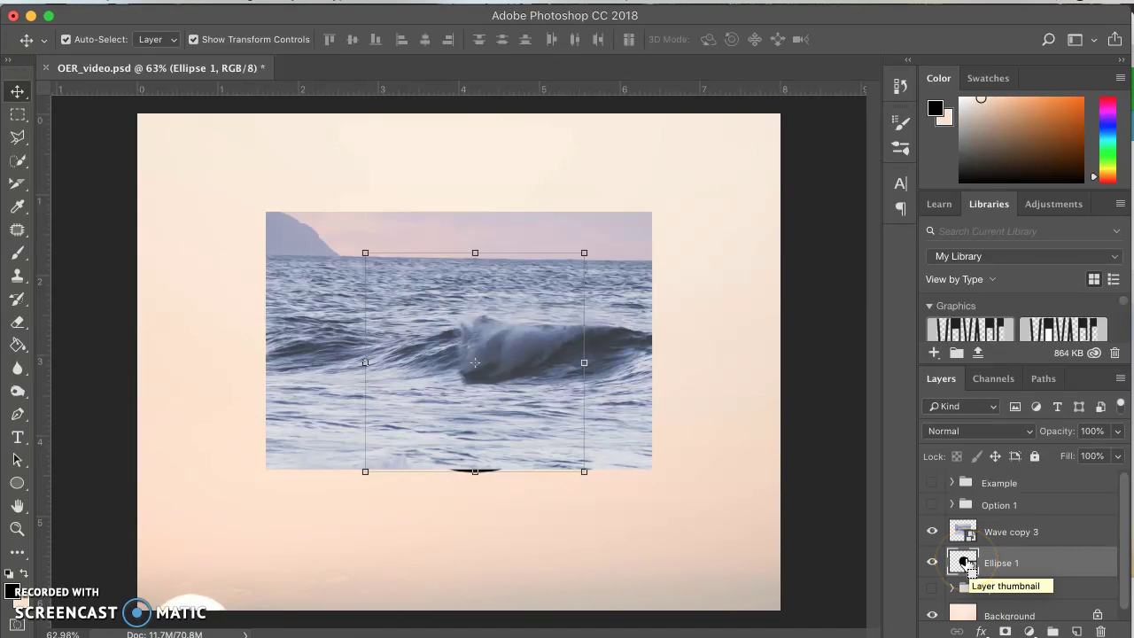
left_click(966, 563, "super")
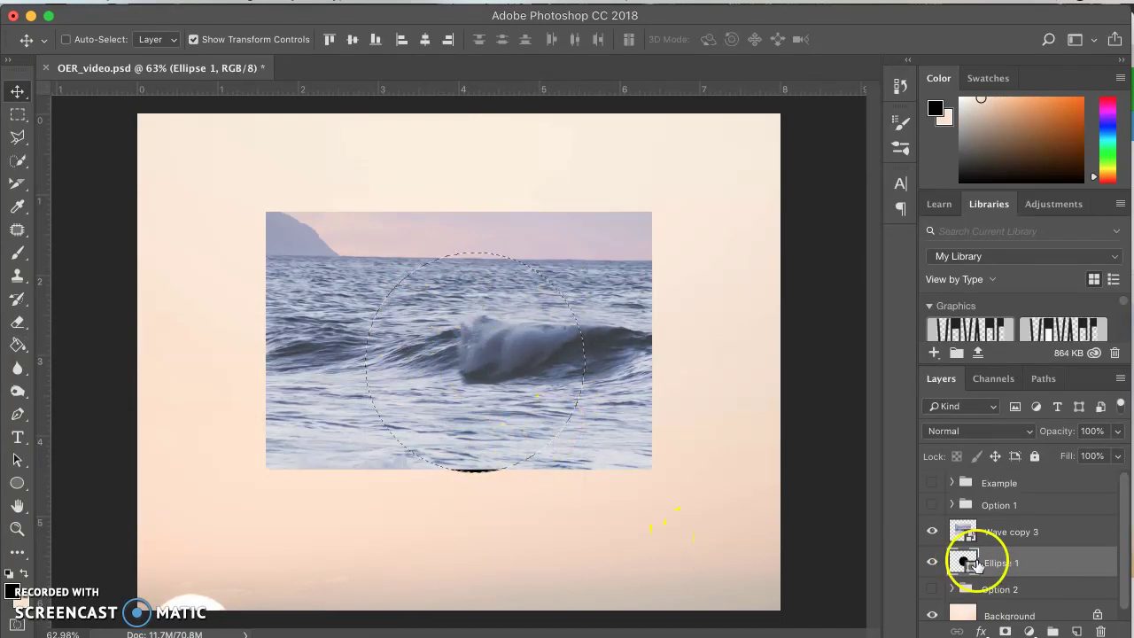
left_click(1048, 528)
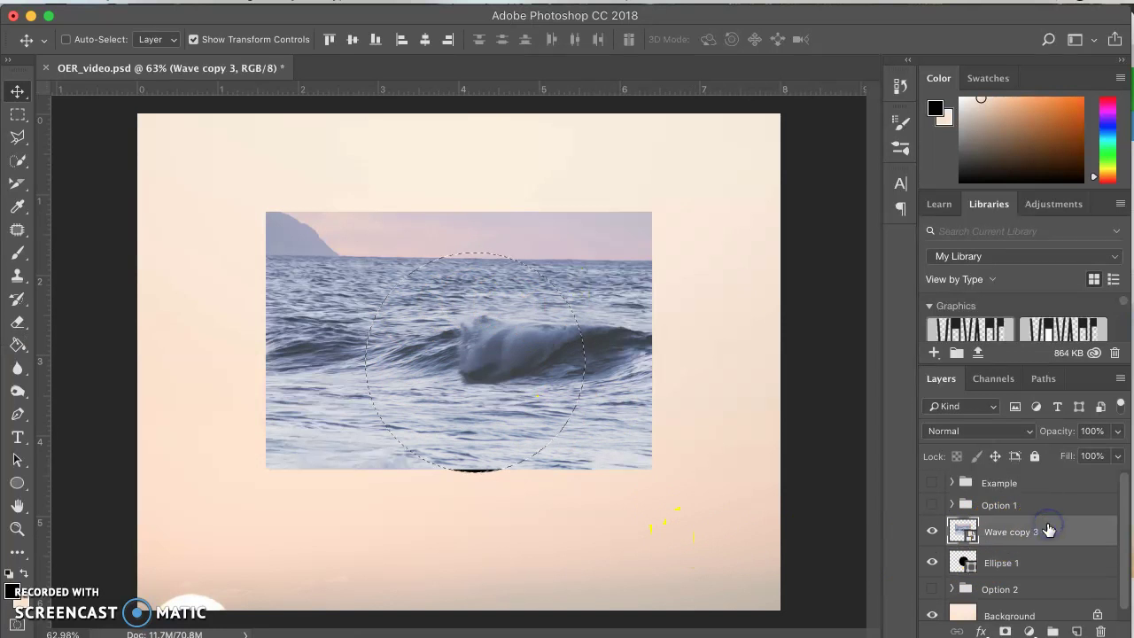
left_click(1005, 631)
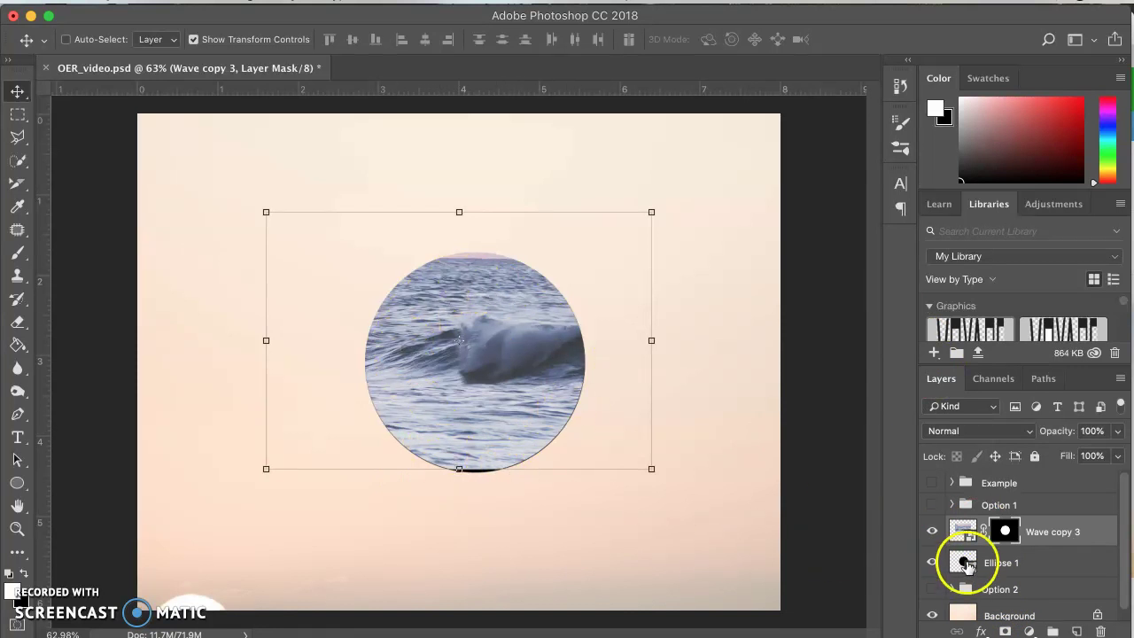
Toggle Ellipse 1 and Wave copy 3 to compare the circle with the masked photo, leaving only Ellipse 1 hidden
left_click(970, 563)
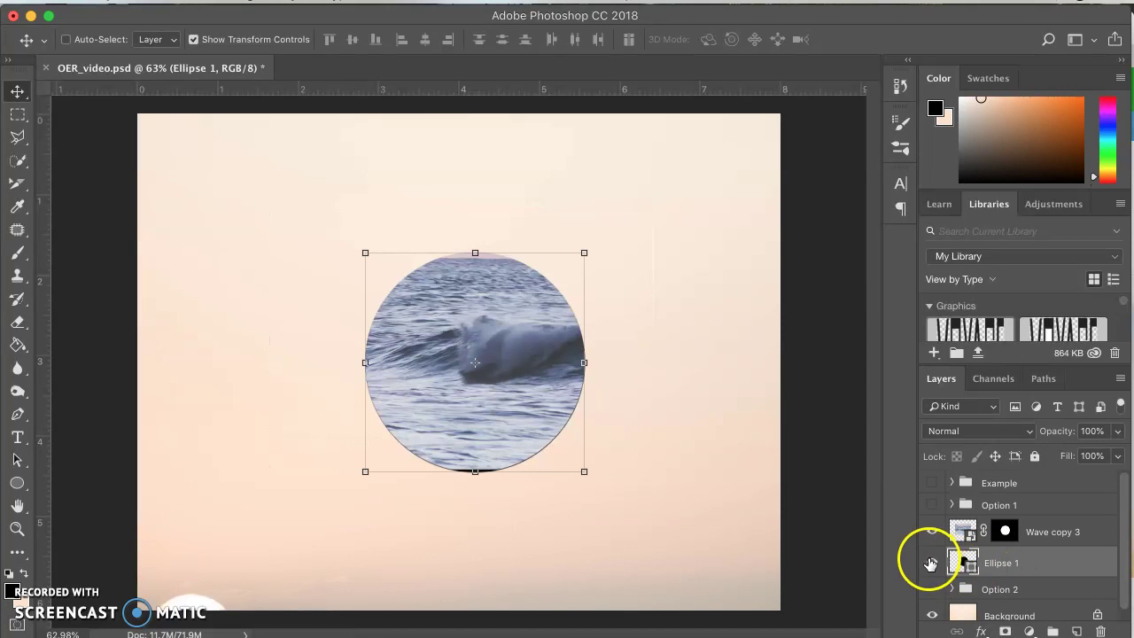
left_click(930, 564)
left_click(930, 563)
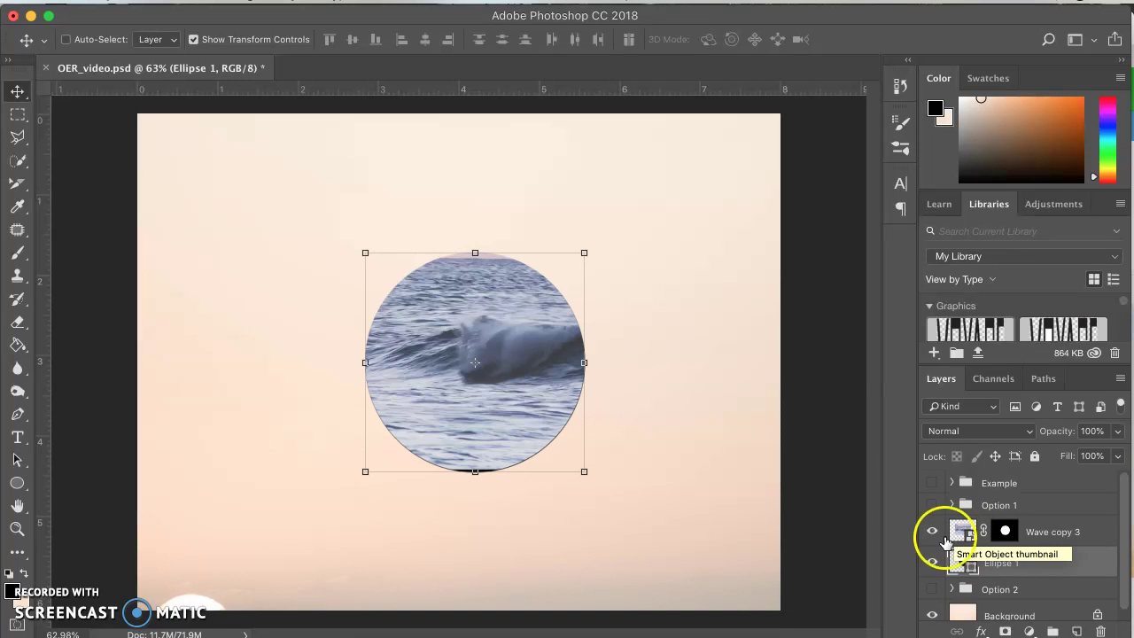
left_click(932, 532)
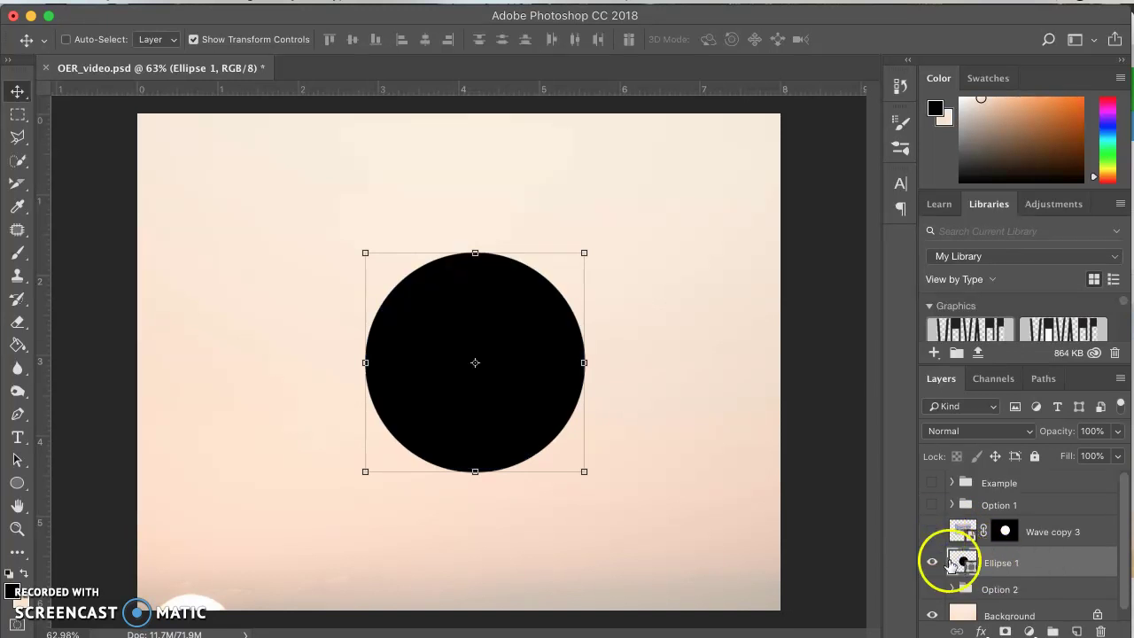
left_click(932, 534)
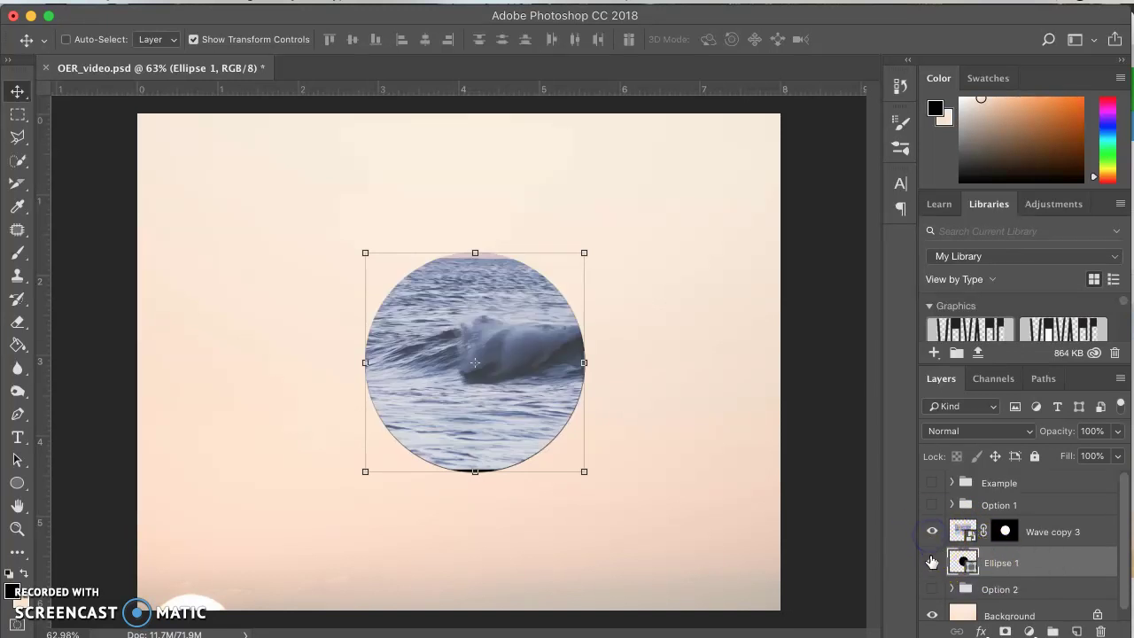
left_click(932, 562)
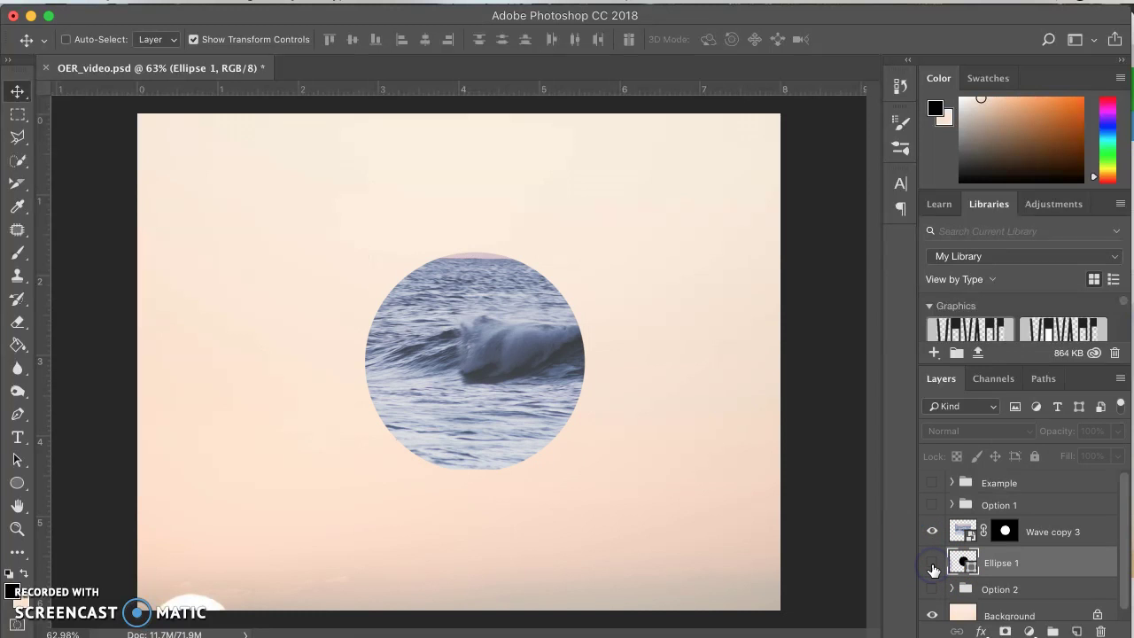
Scale the masked Wave copy 3 layer proportionally from its centre to about 161%, about 7.8 in wide
left_click(963, 532)
left_click(541, 357)
left_click_drag(541, 356, 540, 340)
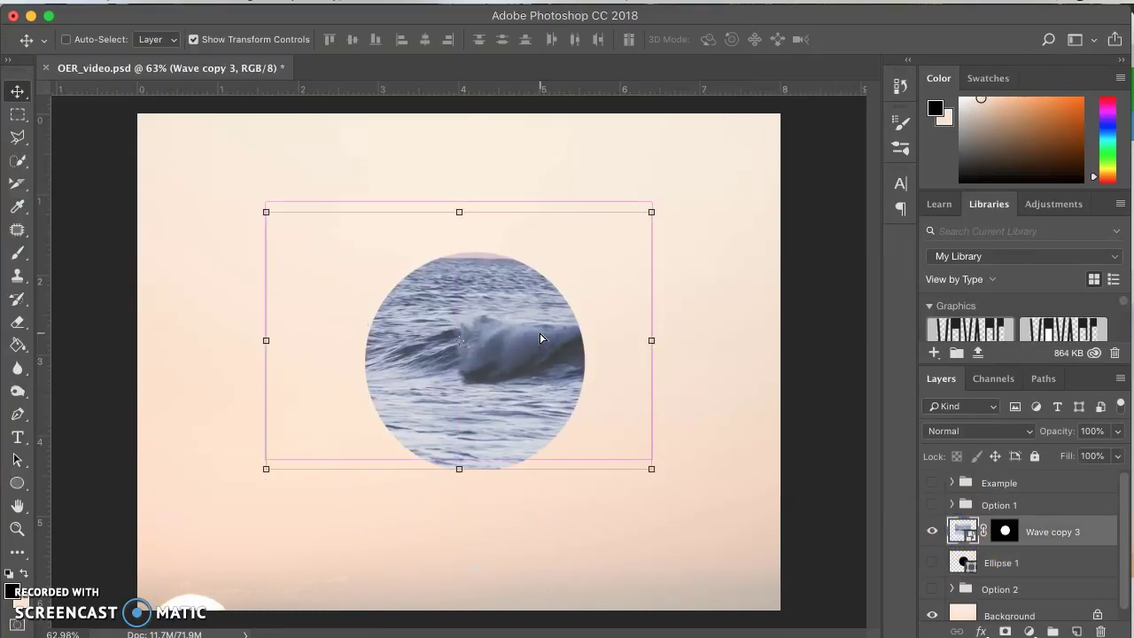
left_click(652, 209)
left_click_drag(656, 205, 772, 116)
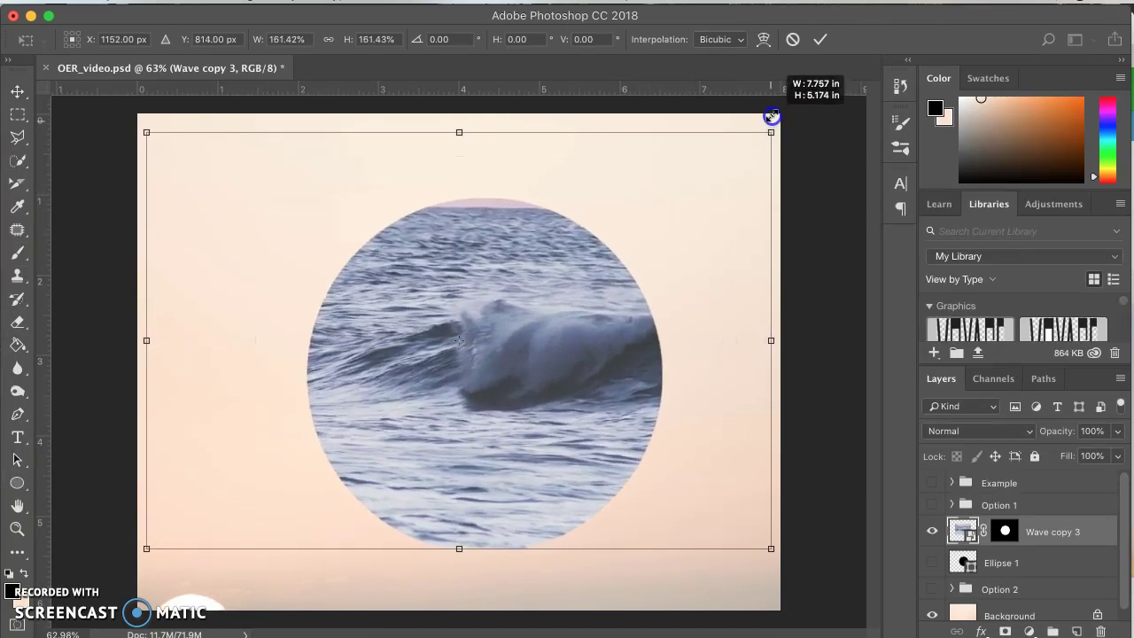
key("Return")
left_click(95, 613)
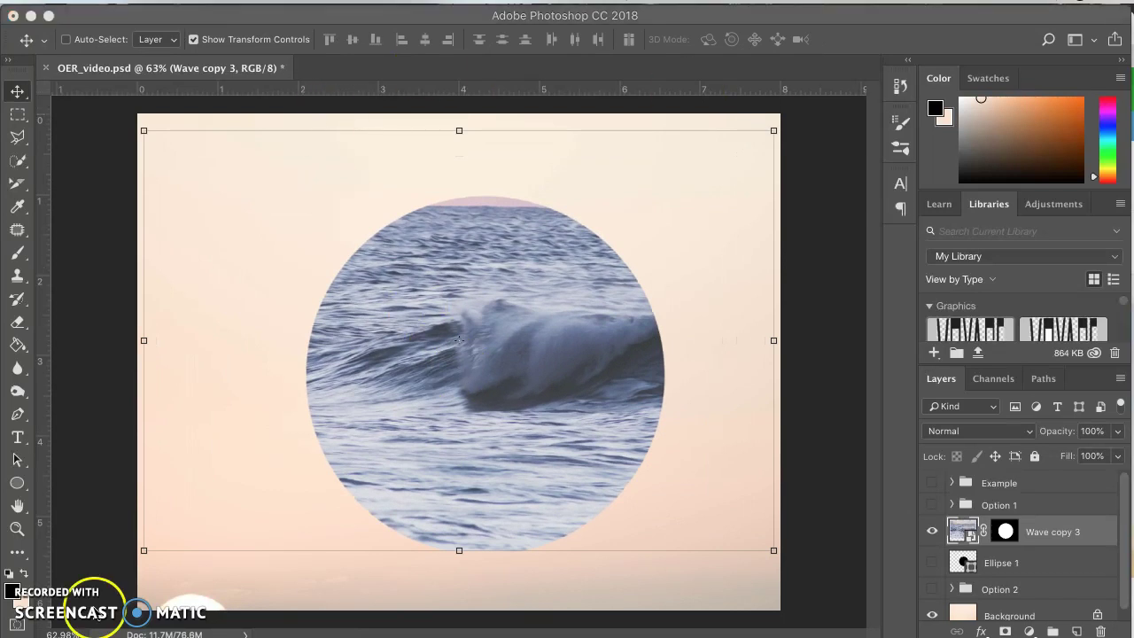